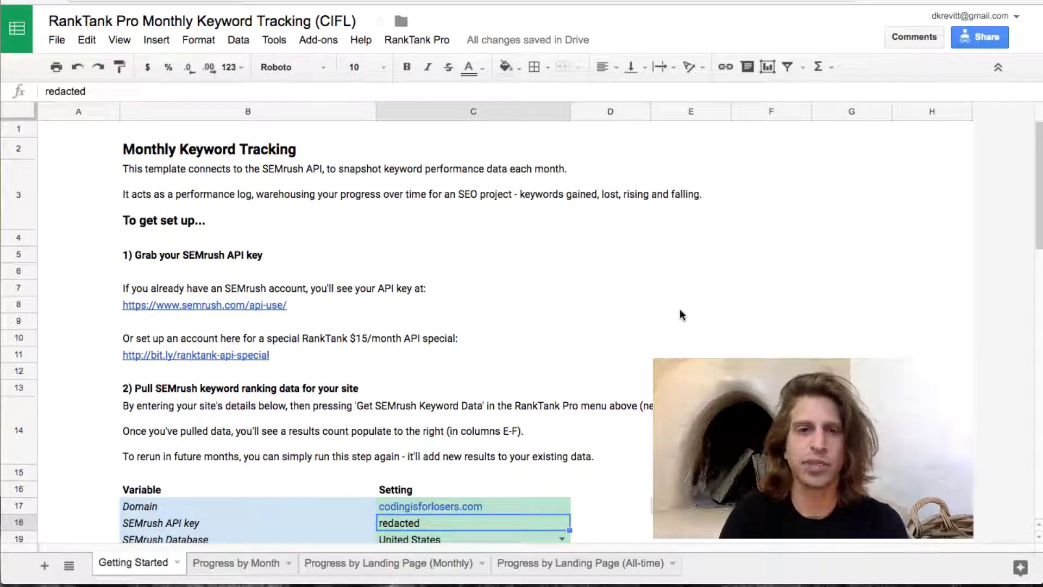
Browse the Progress by Month sheet, then switch to the Progress by Landing Page (Monthly) sheet.
click(254, 566)
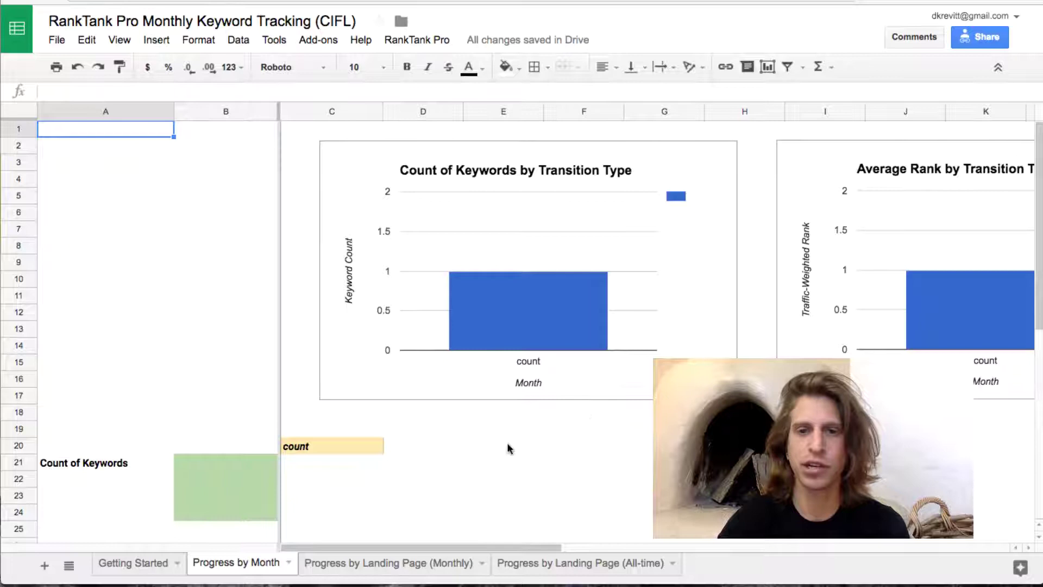
scroll(462, 467, right, 10)
scroll(424, 333, left, 10)
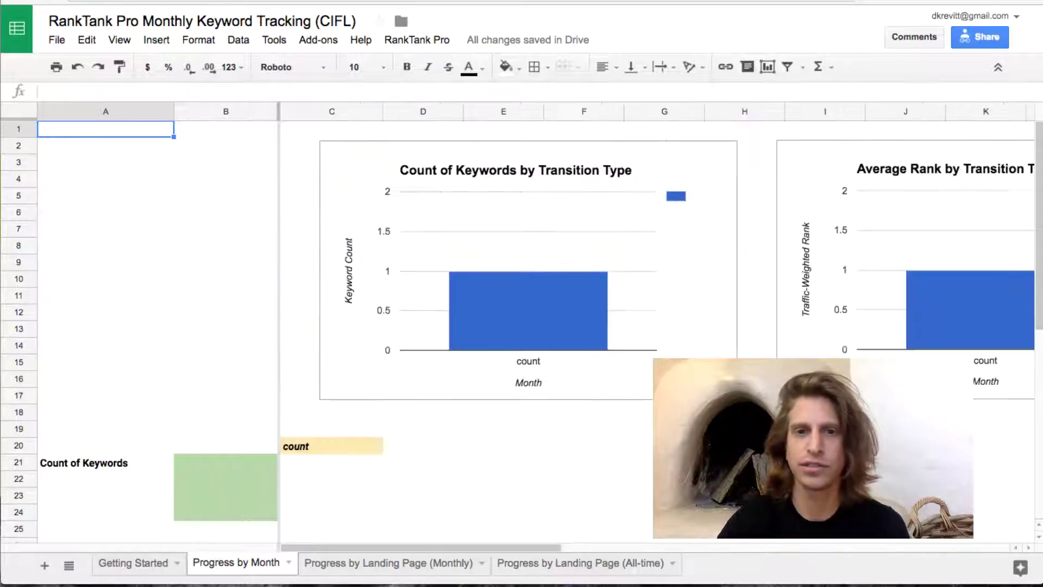
click(356, 565)
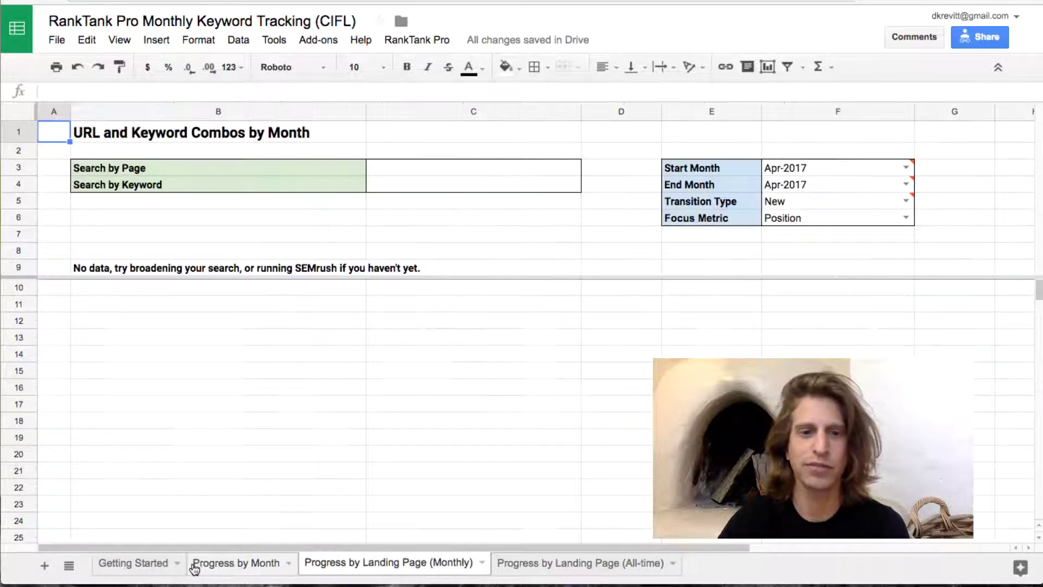
click(296, 567)
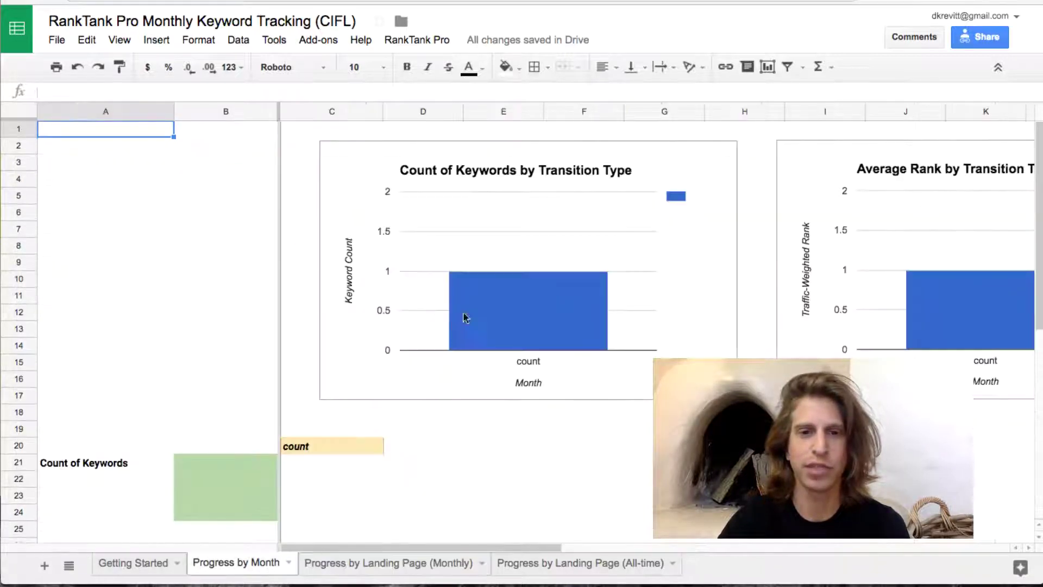
click(402, 563)
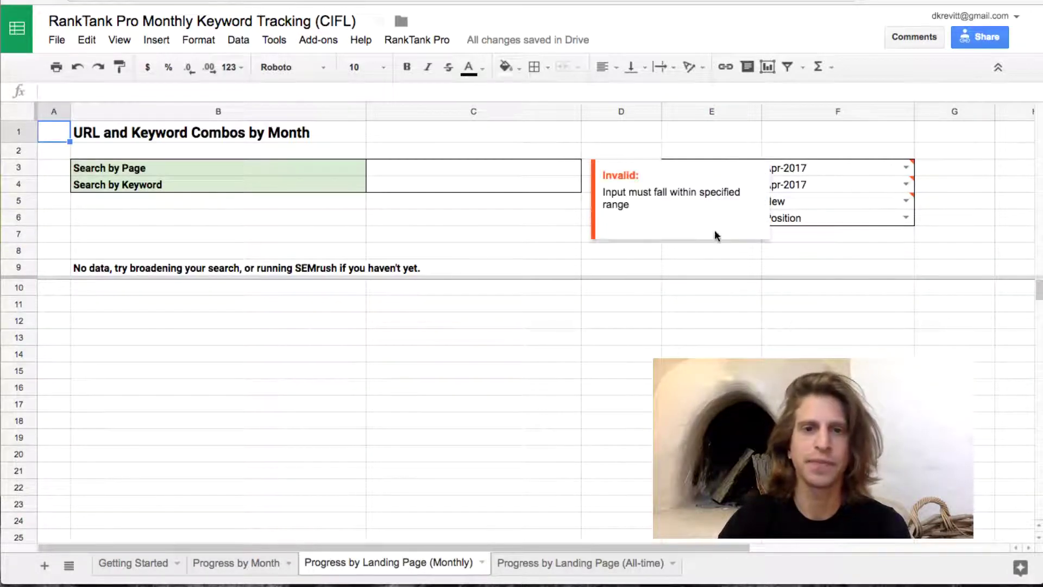
Clear the Start Month and End Month values in F3:F4 and return to cell A1.
click(845, 168)
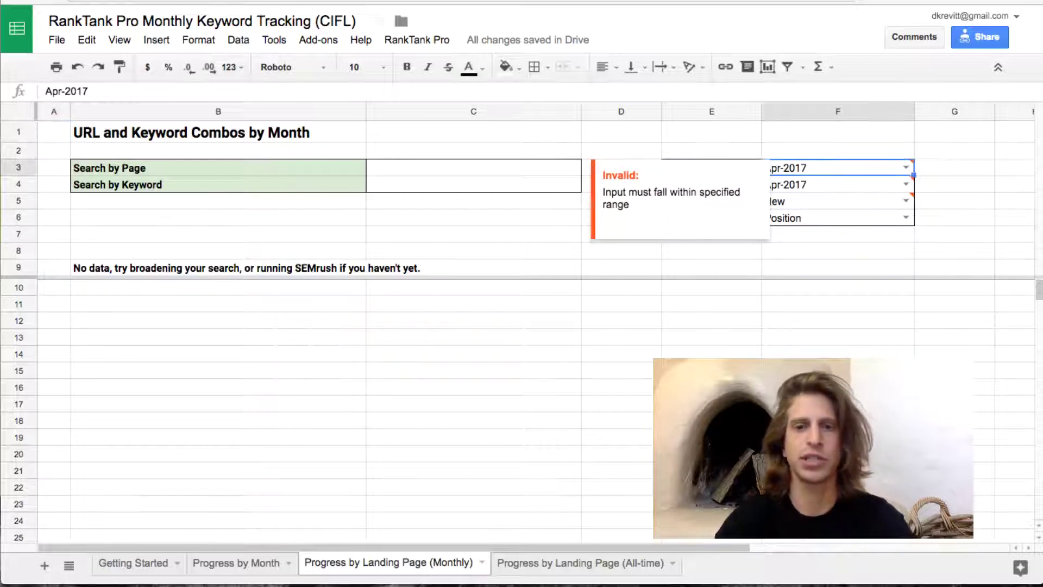
key(shift+Down)
key(Delete)
click(621, 150)
key(Up)
key(Left)
key(Left)
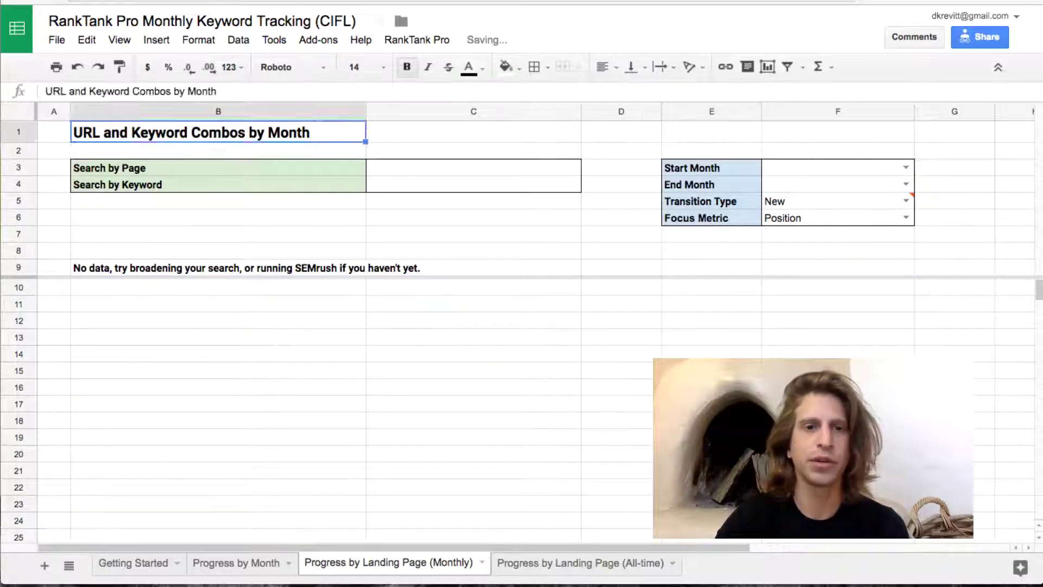
key(Left)
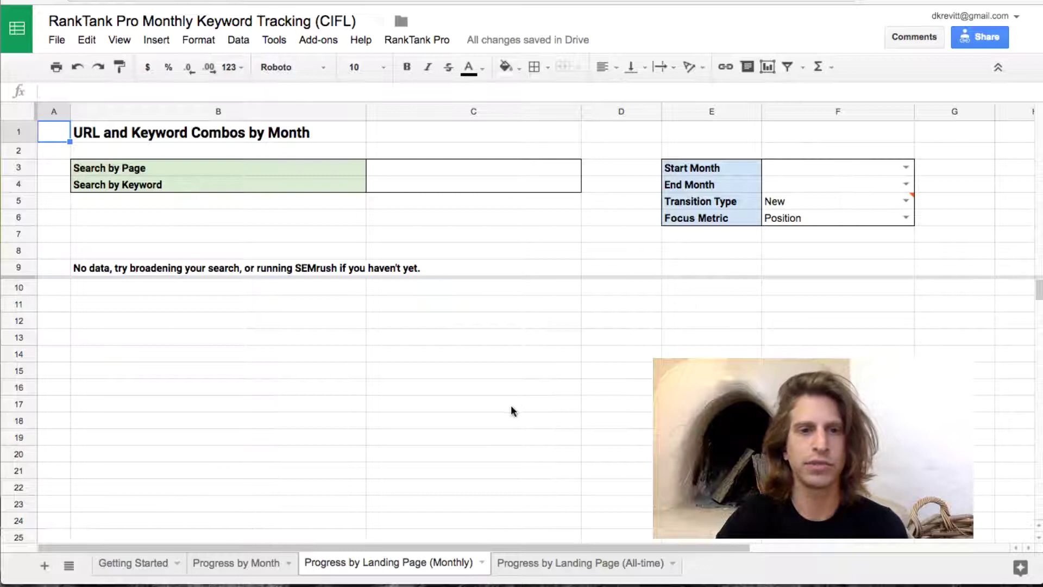
On the All-time landing-page sheet, check the Transition Type Total and Order By CPC settings.
click(540, 561)
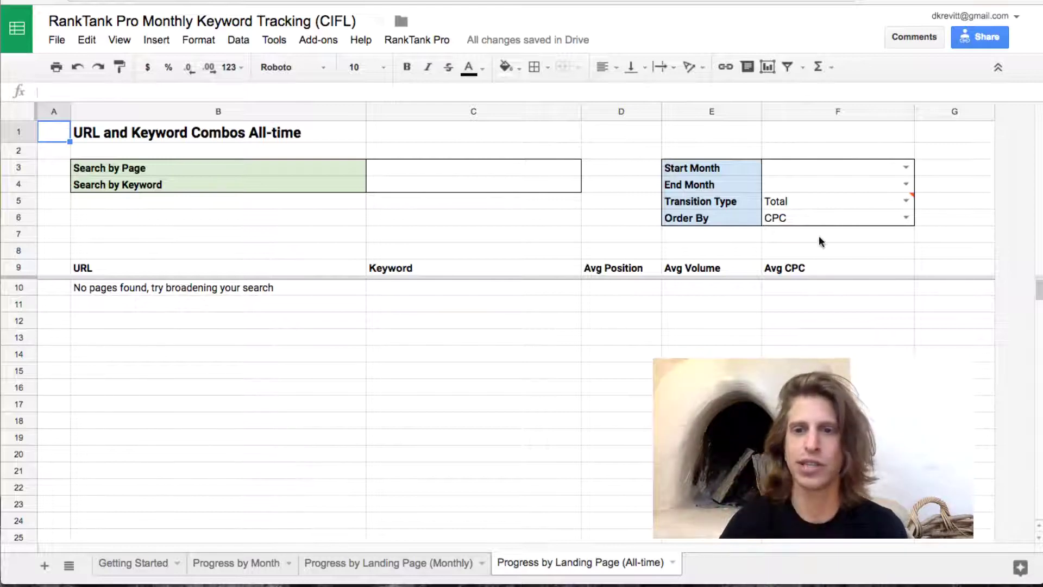
click(908, 201)
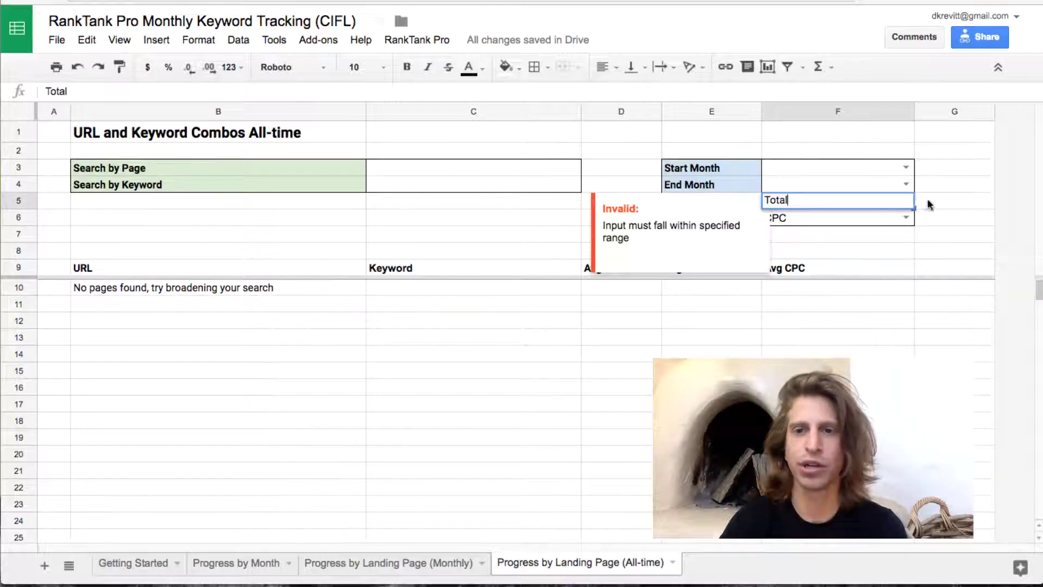
click(928, 203)
key(Down)
key(Left)
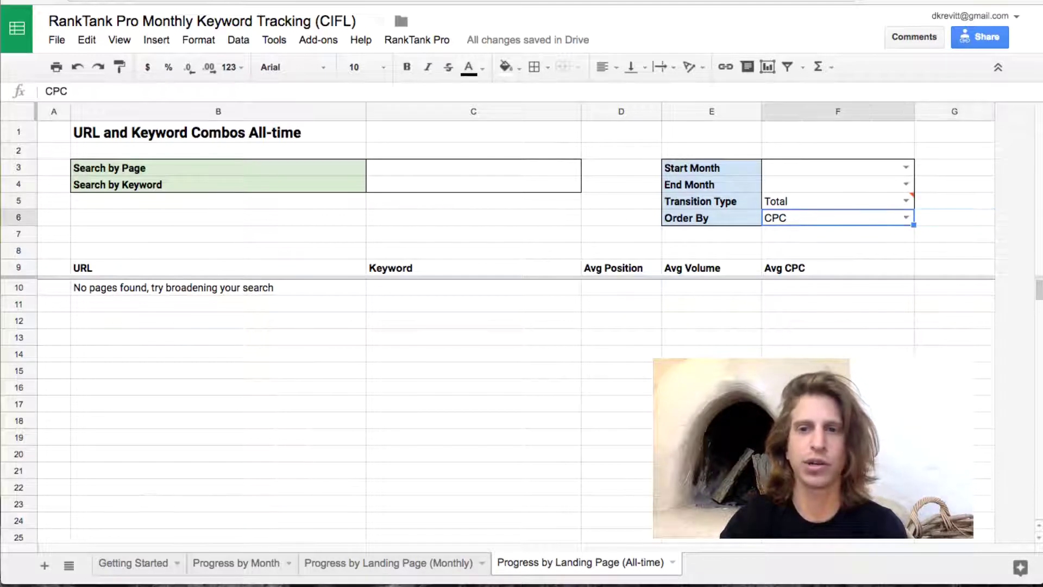
click(90, 129)
key(Left)
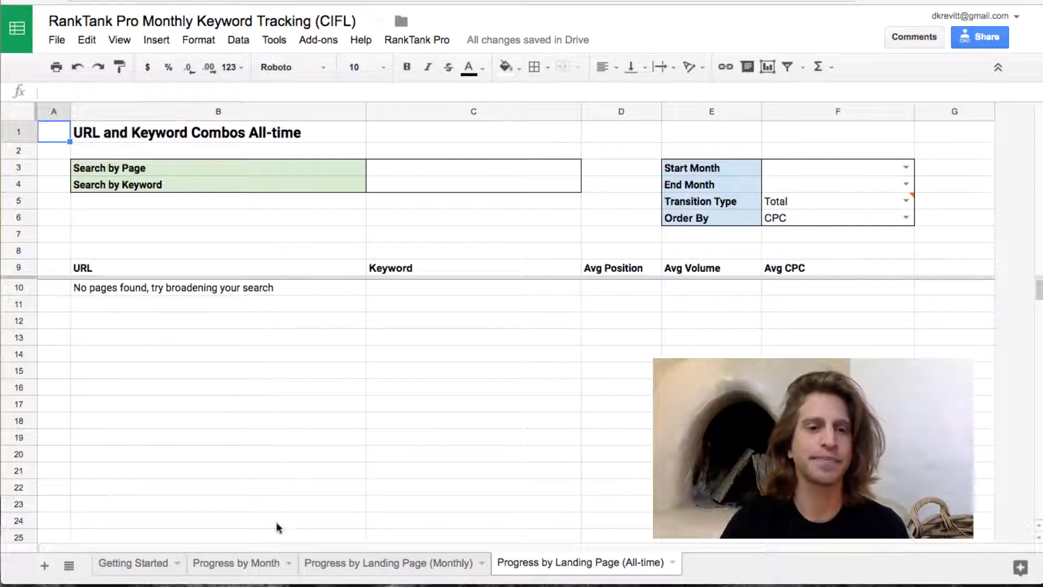
On Getting Started, review the SEMrush API-use and bit.ly signup links at 125% zoom.
click(143, 564)
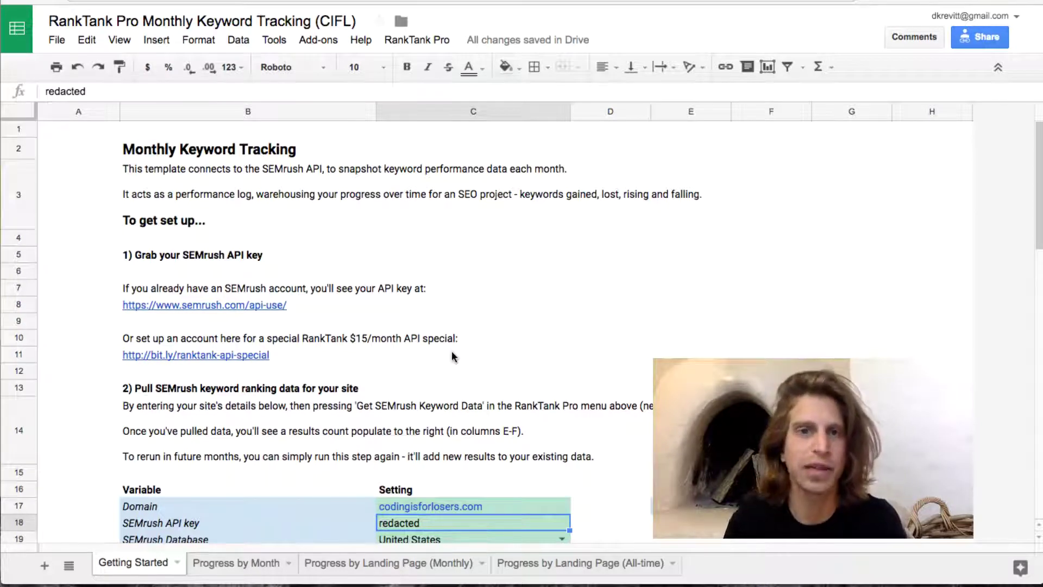
click(223, 304)
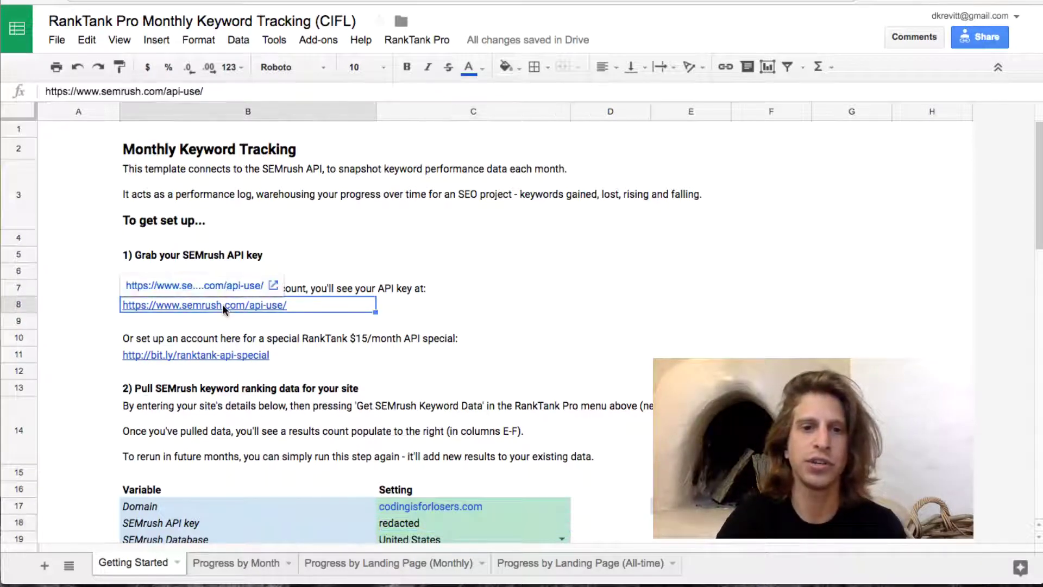
key(Up)
key(Down)
key(Down)
key(Down)
key(Down)
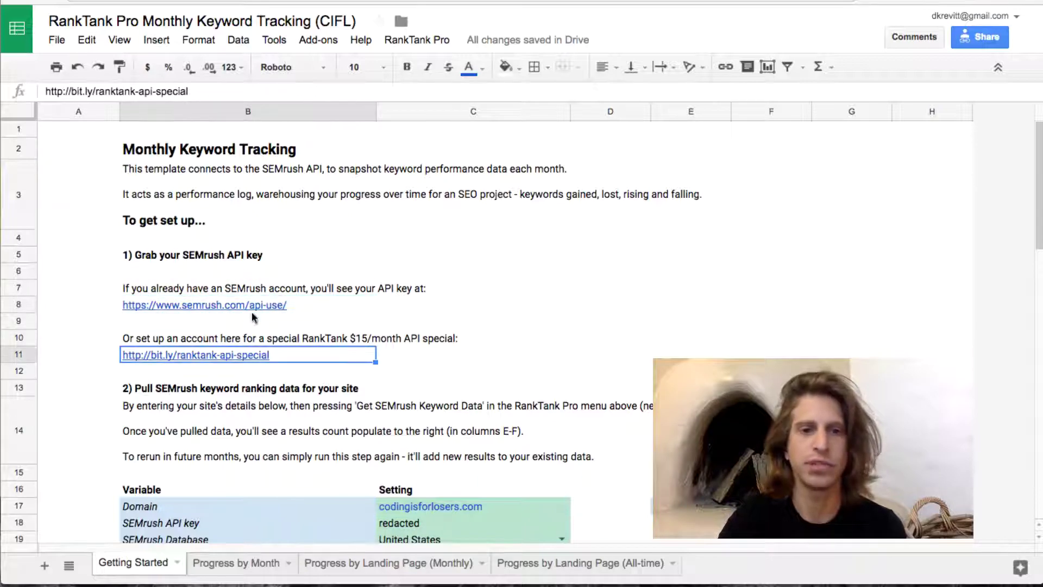
click(243, 307)
key(super+equal)
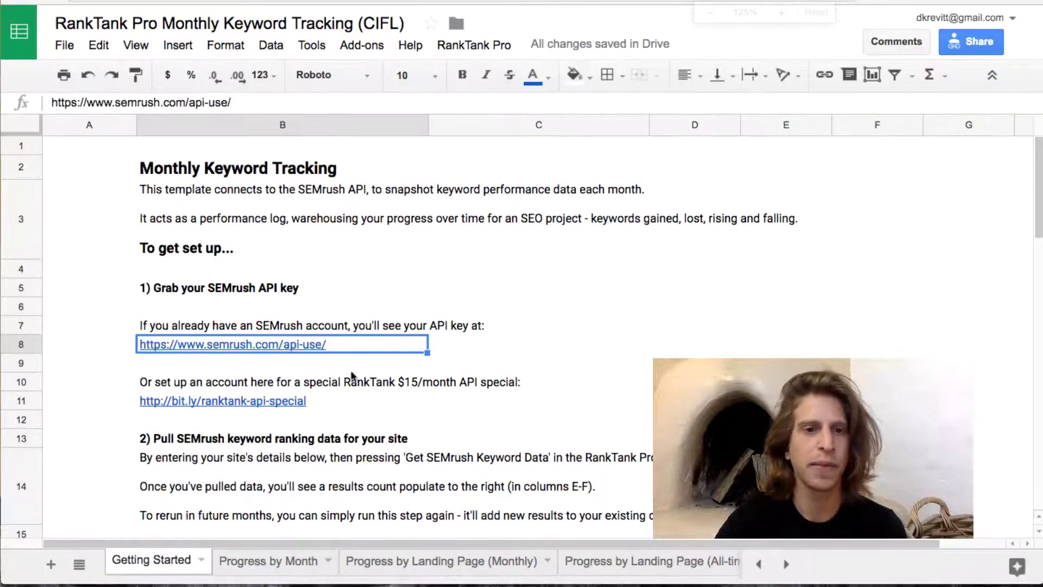
click(337, 397)
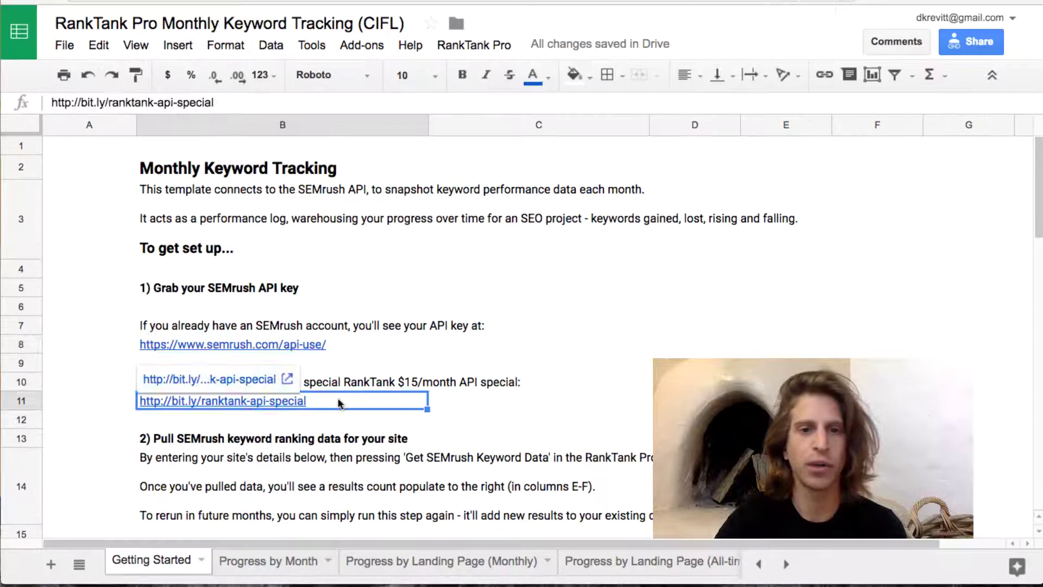
key(Down)
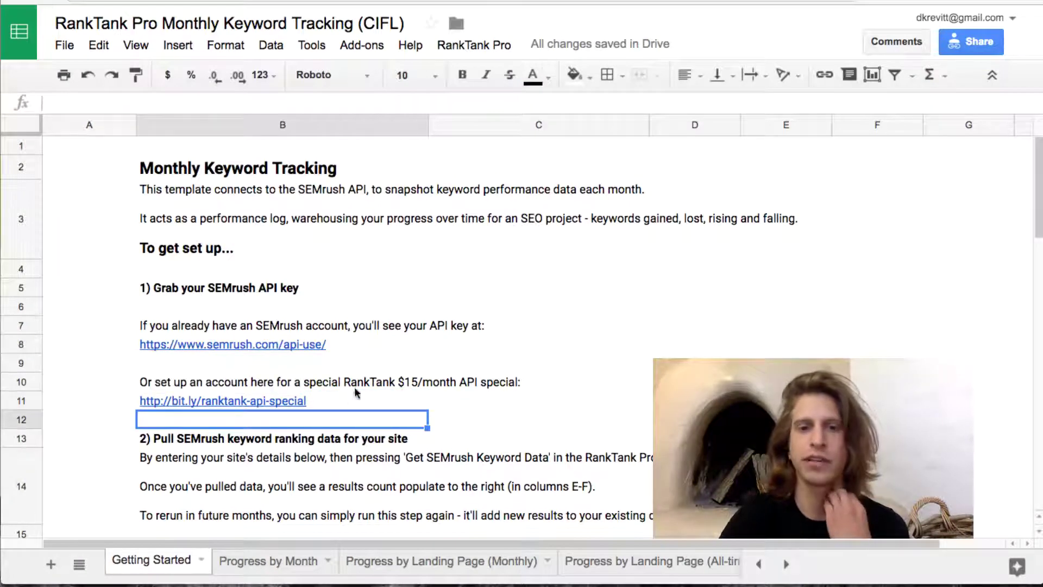
scroll(382, 387, down, 1)
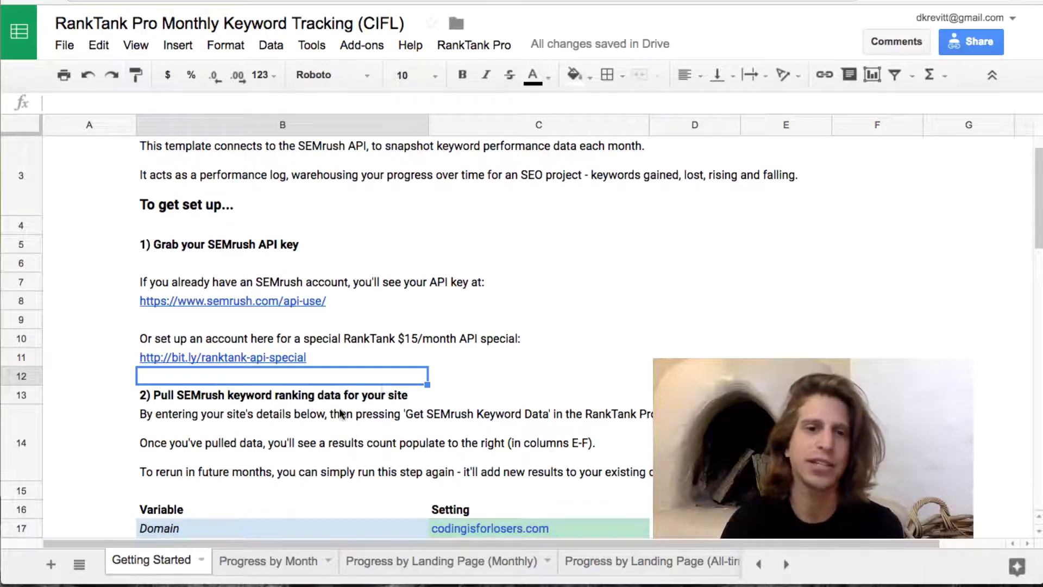
Review the Domain and API key settings and keep United States as the SEMrush Database.
scroll(396, 407, down, 1)
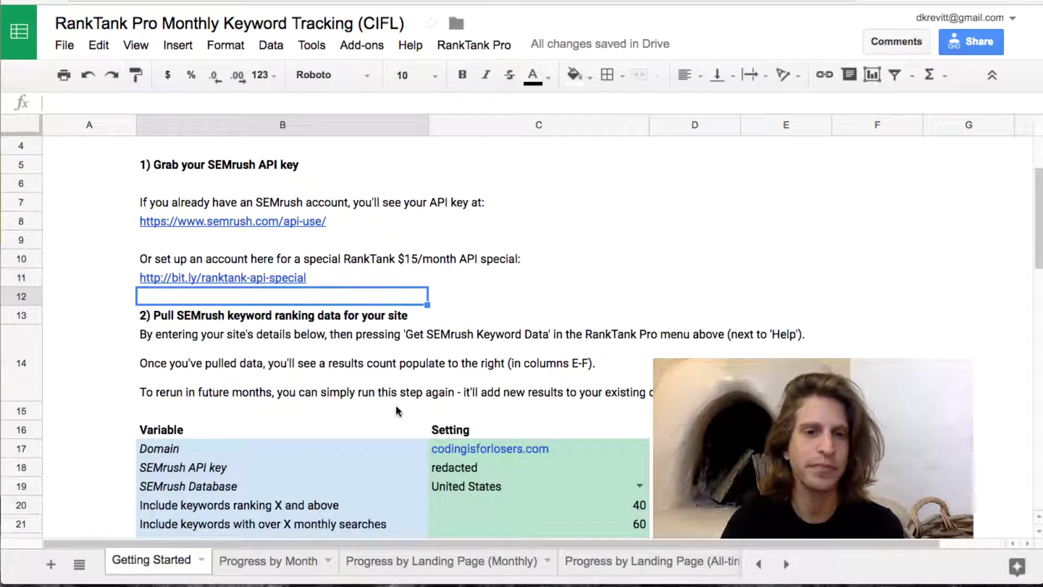
scroll(395, 405, down, 1)
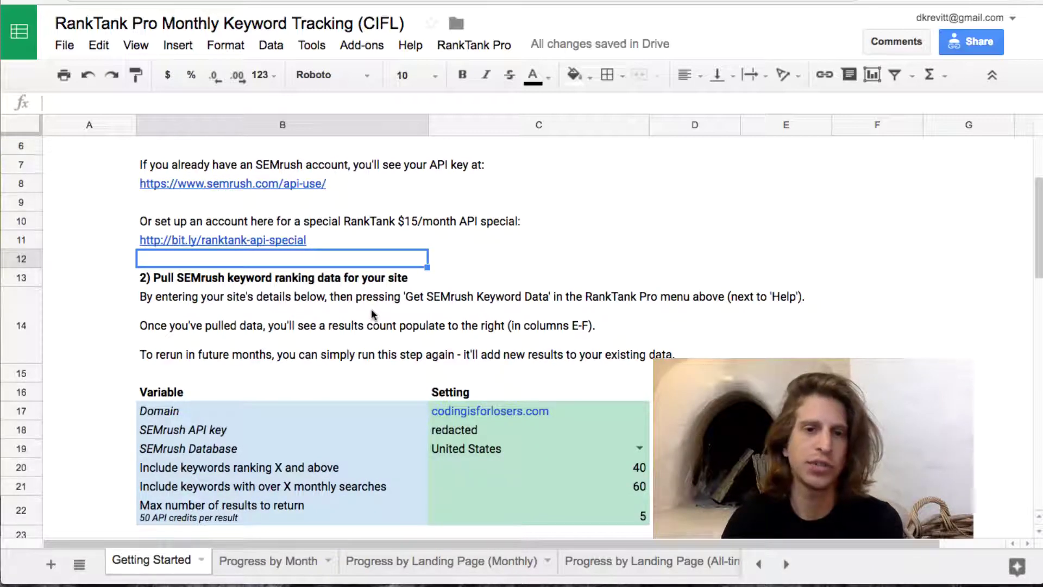
scroll(370, 310, down, 1)
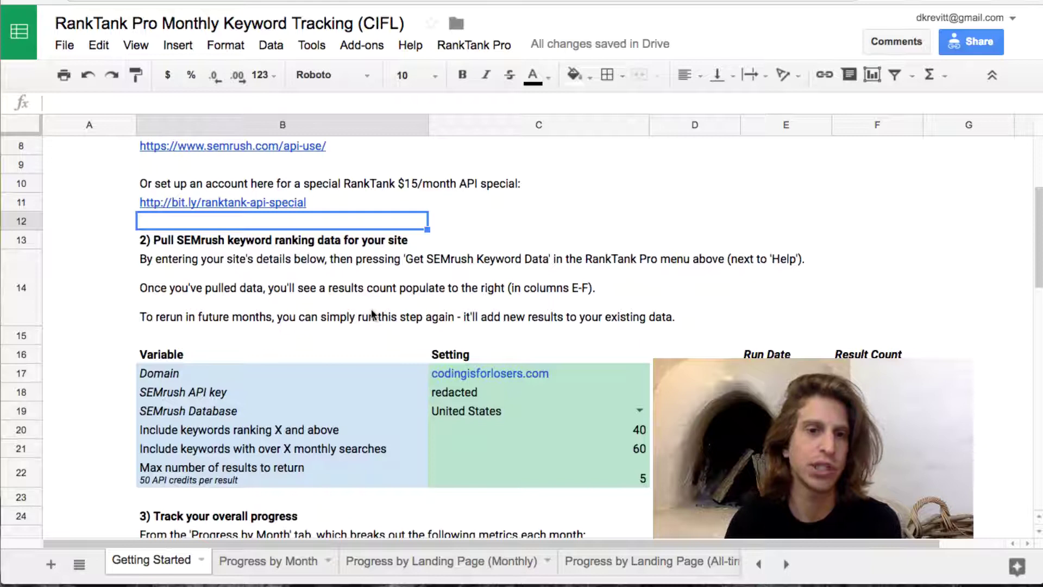
click(282, 260)
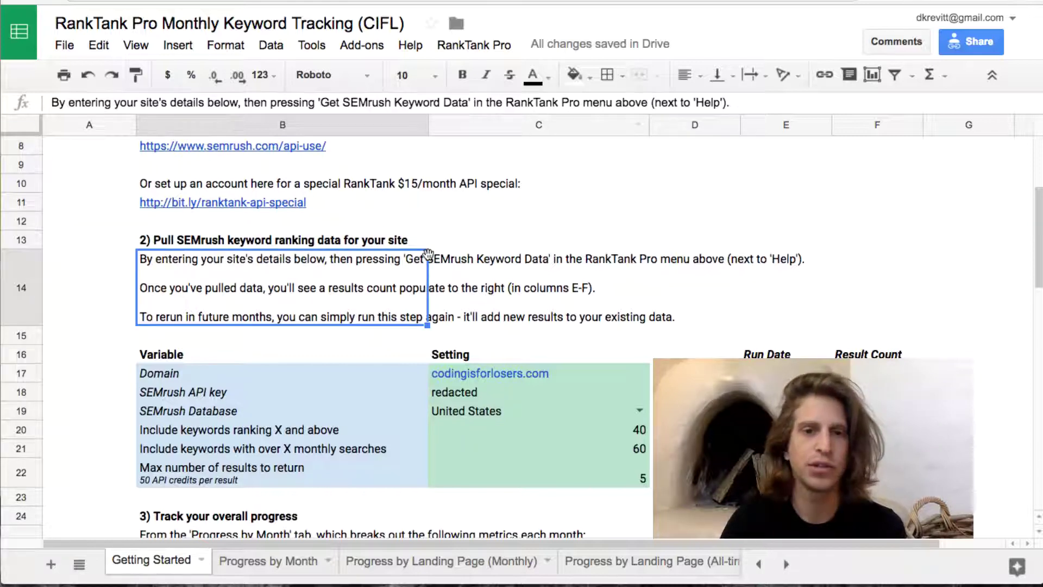
click(593, 376)
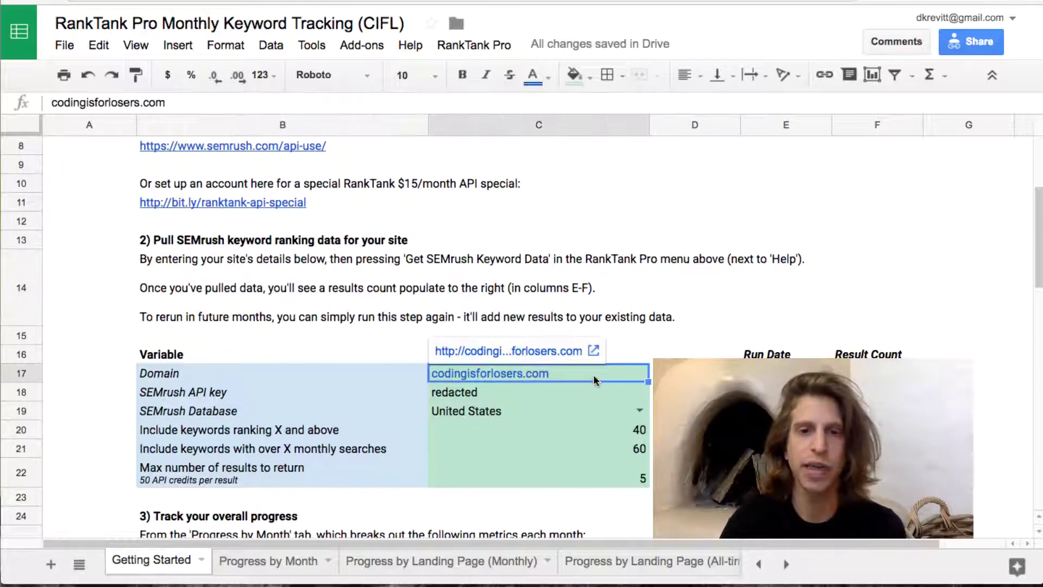
key(Down)
key(Left)
click(538, 392)
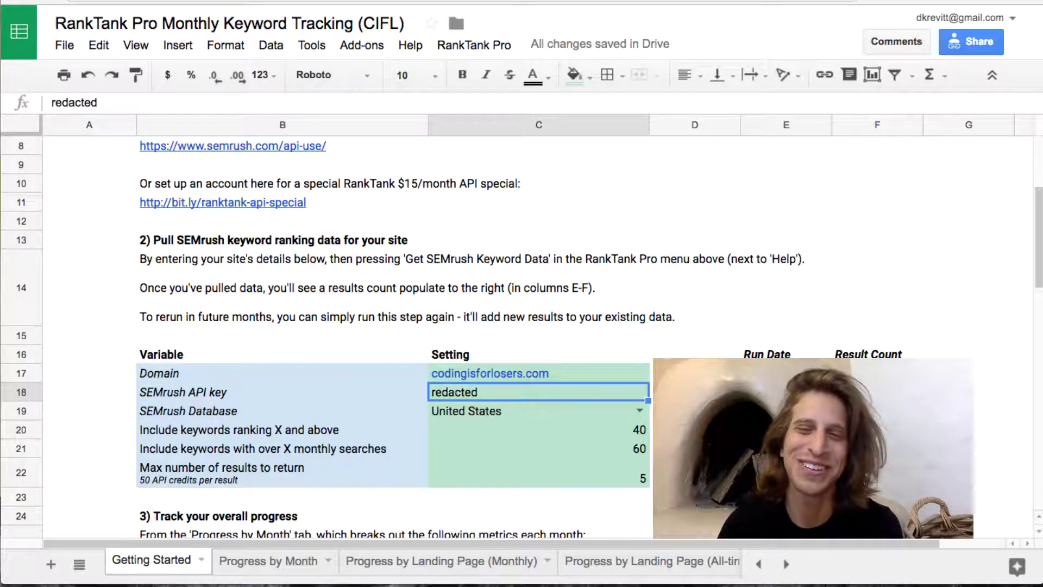
click(538, 410)
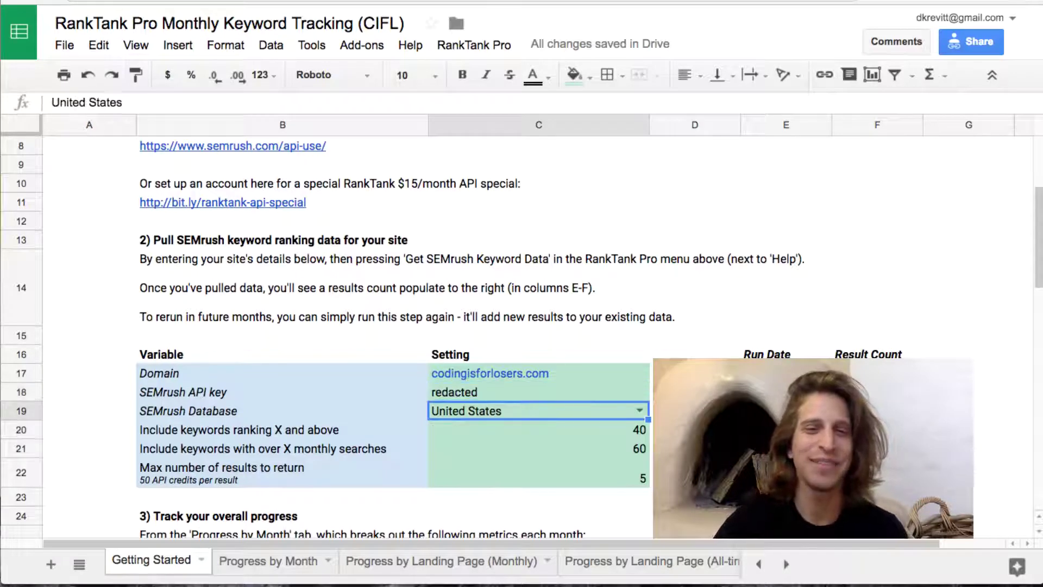
key(Return)
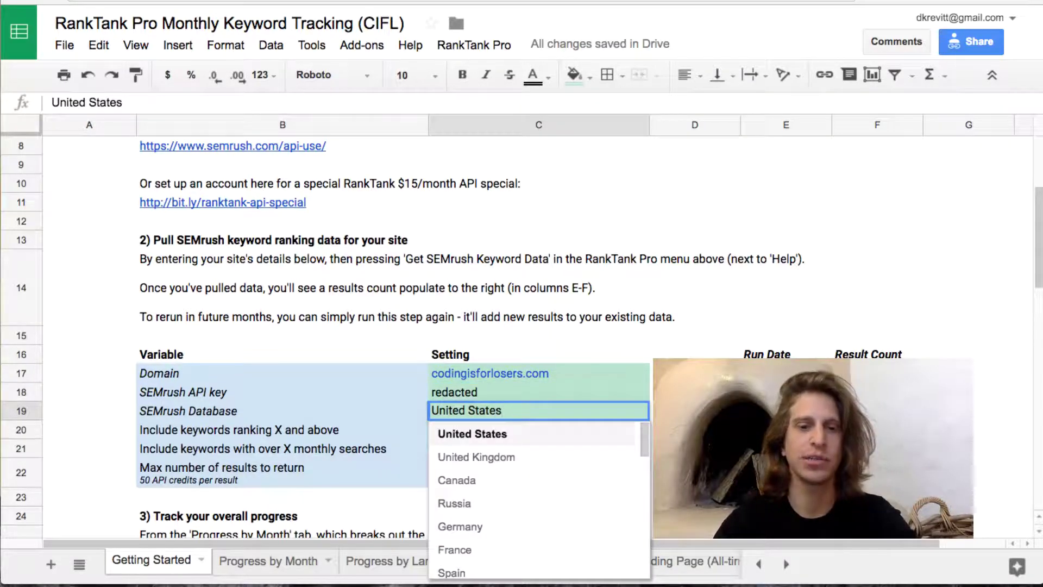
key(Escape)
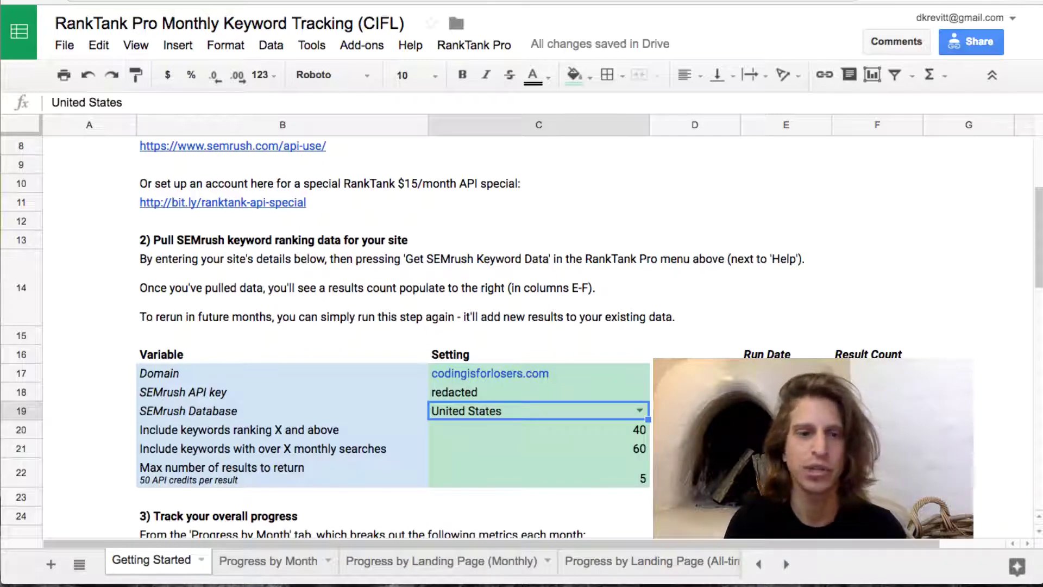
Run RankTank Pro > Get SEMrush Keyword Data and allow the add-on access to the account.
click(500, 45)
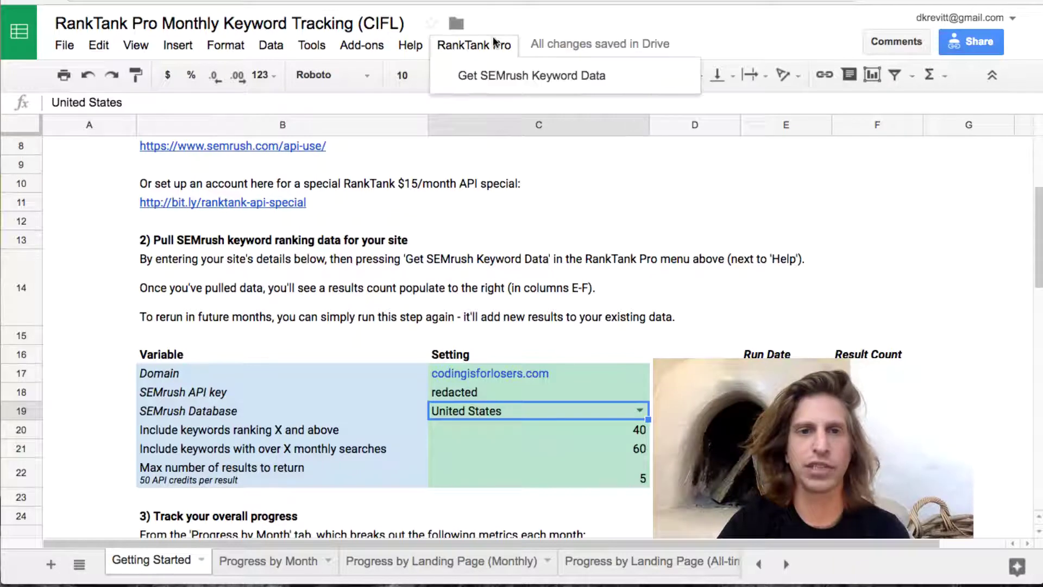
click(497, 74)
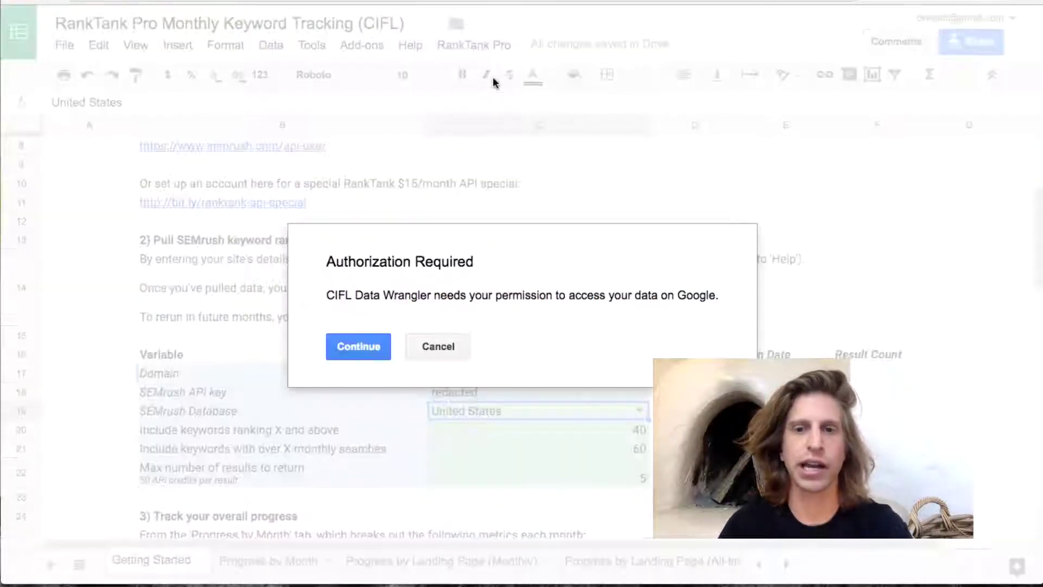
click(363, 348)
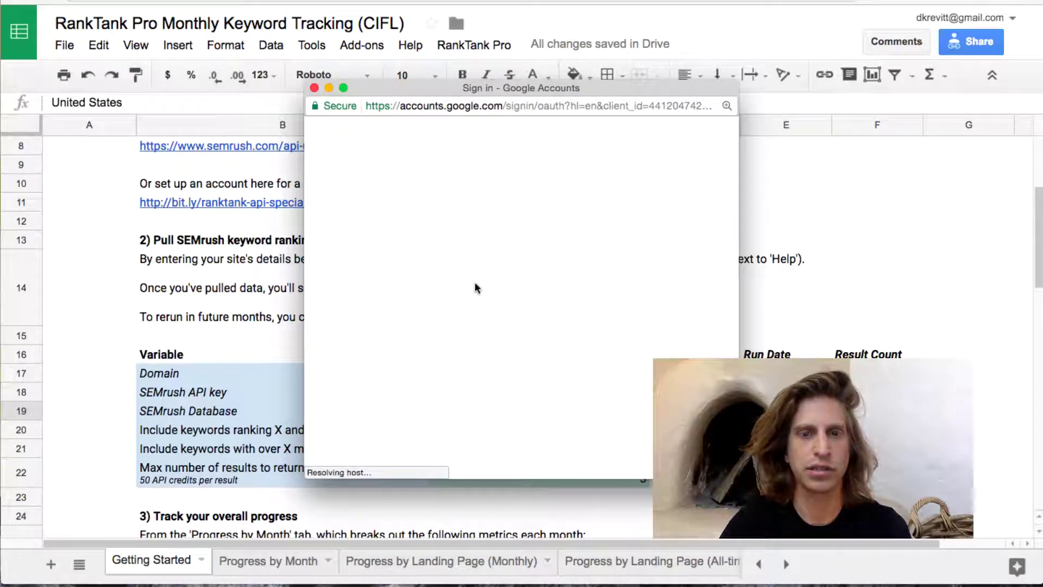
click(454, 292)
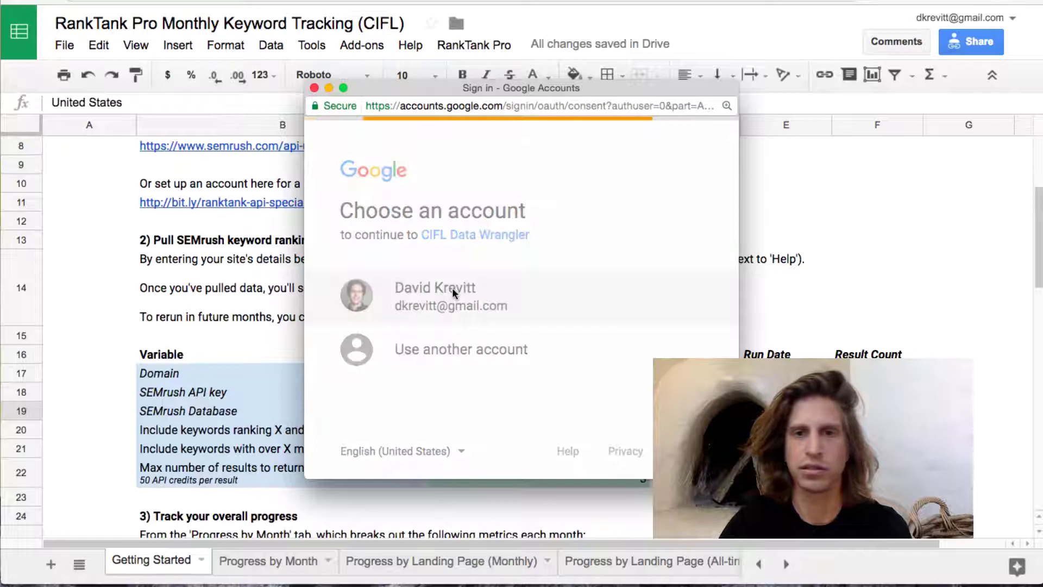
scroll(452, 293, down, 6)
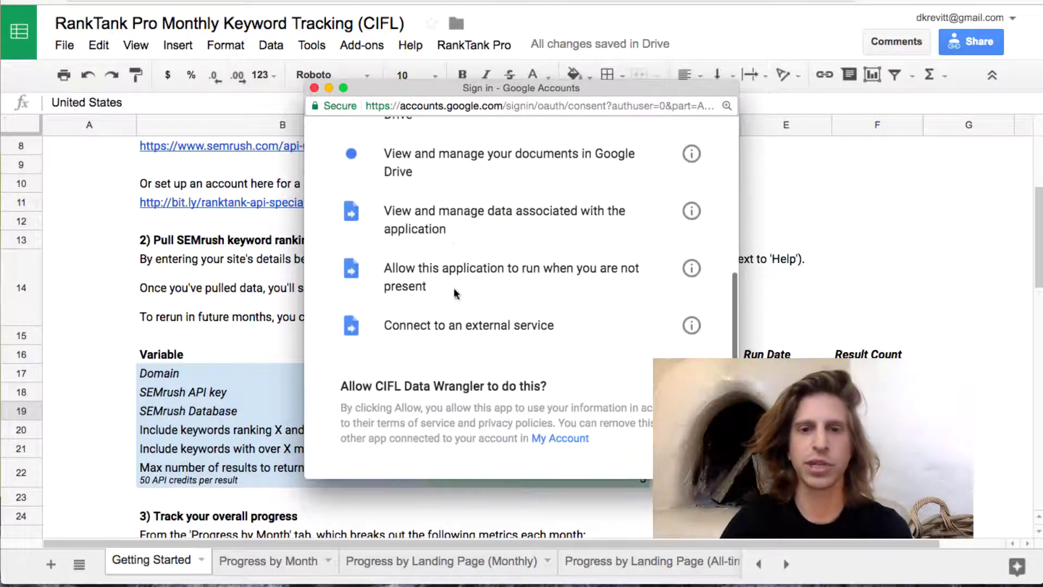
scroll(452, 294, down, 2)
click(641, 376)
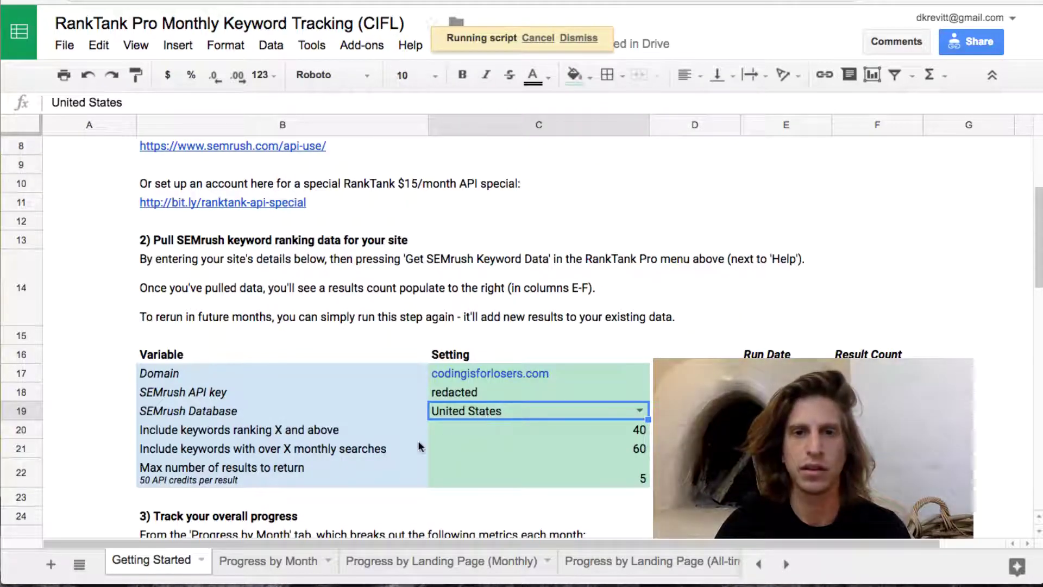
click(128, 58)
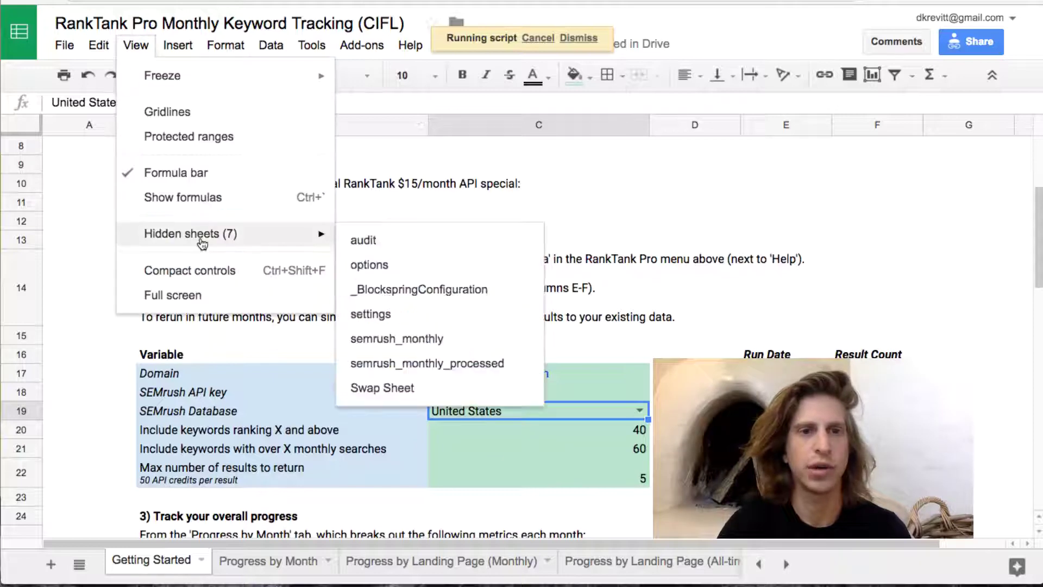
Unhide semrush_monthly and check rows A11 and A13, including the ERROR 50 NOTHING FOUND entries.
mouse_move(299, 238)
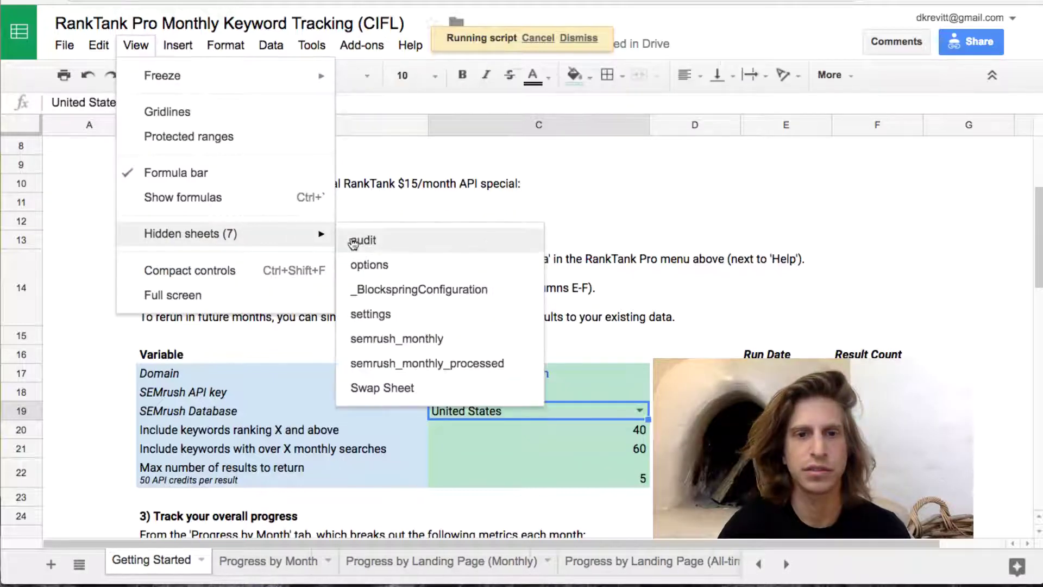
click(411, 341)
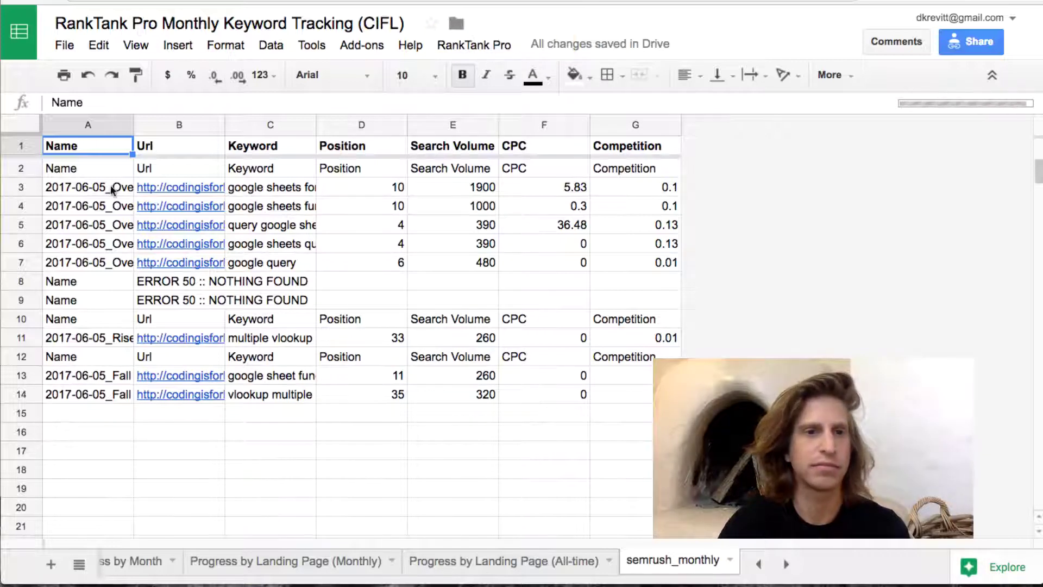
click(110, 337)
click(109, 374)
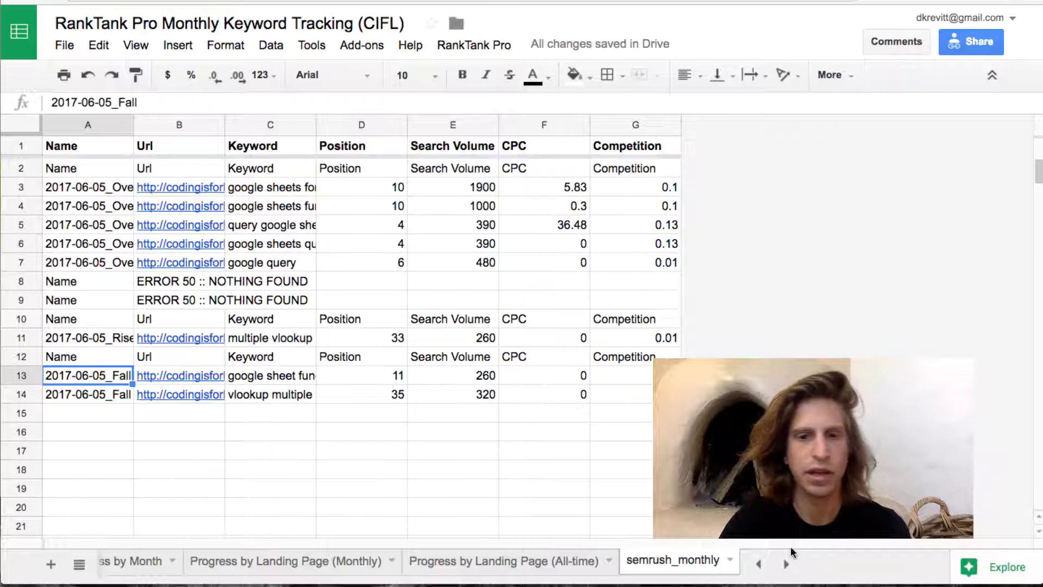
On the All-time landing-page sheet, set both Start Month and End Month to Jun-2017.
click(572, 564)
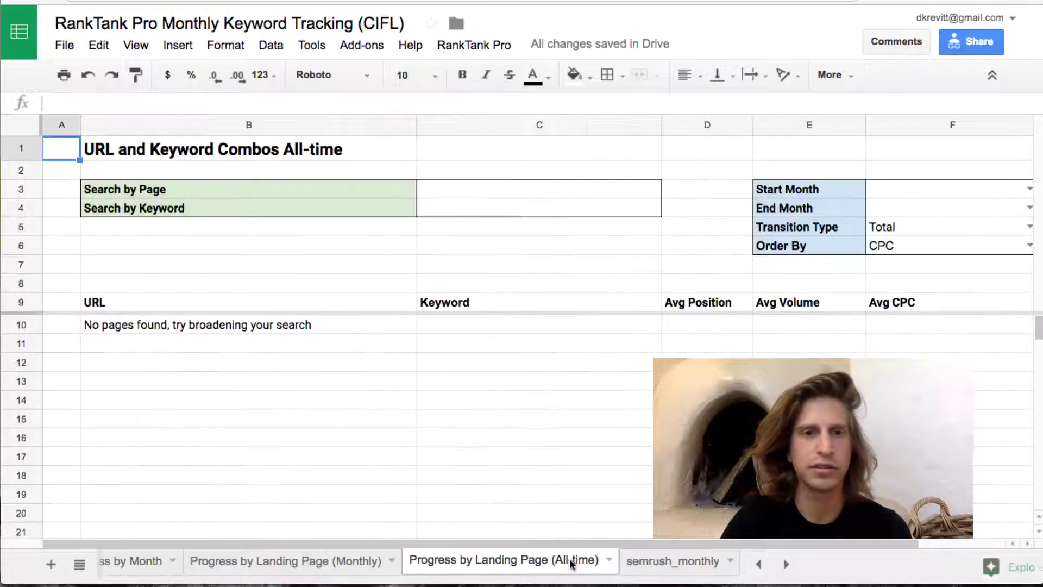
scroll(774, 264, right, 2)
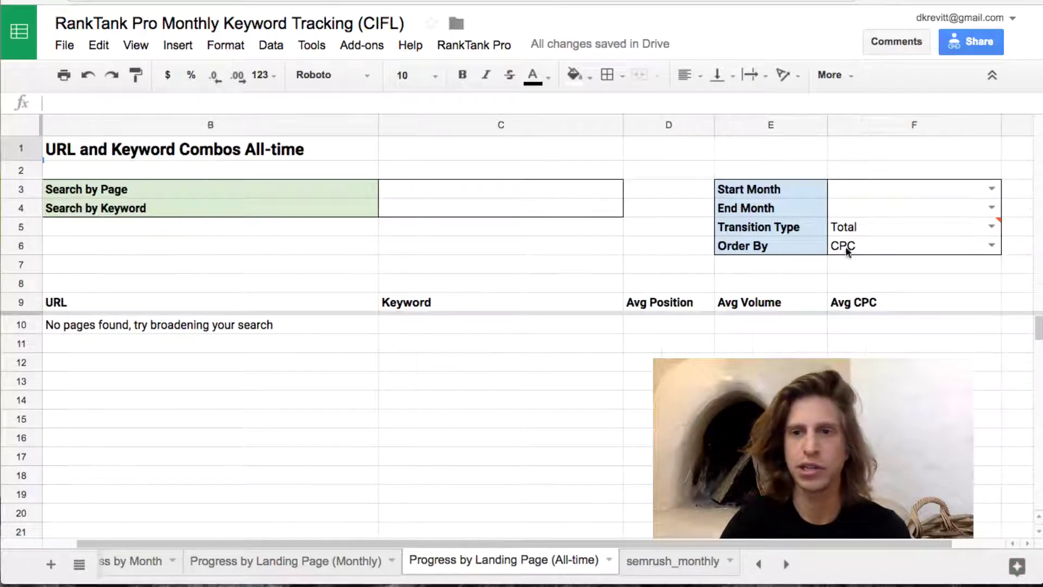
double_click(985, 228)
double_click(993, 188)
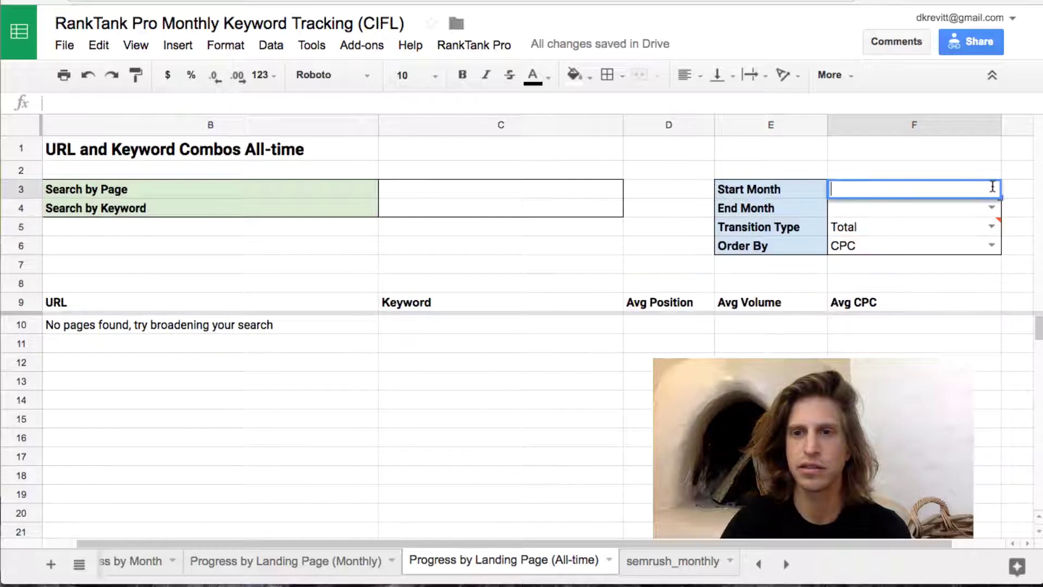
double_click(972, 213)
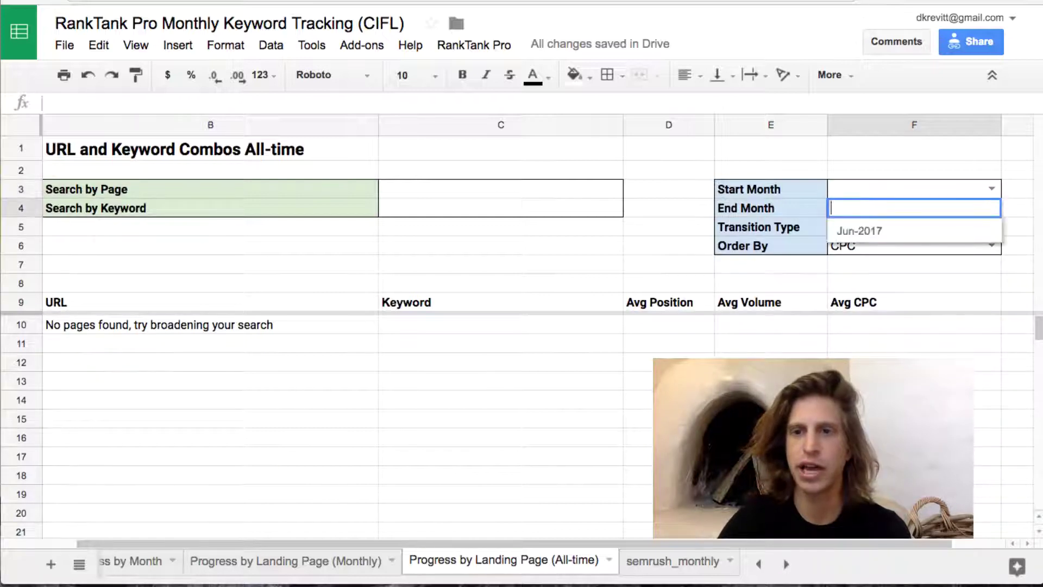
key(Return)
double_click(972, 189)
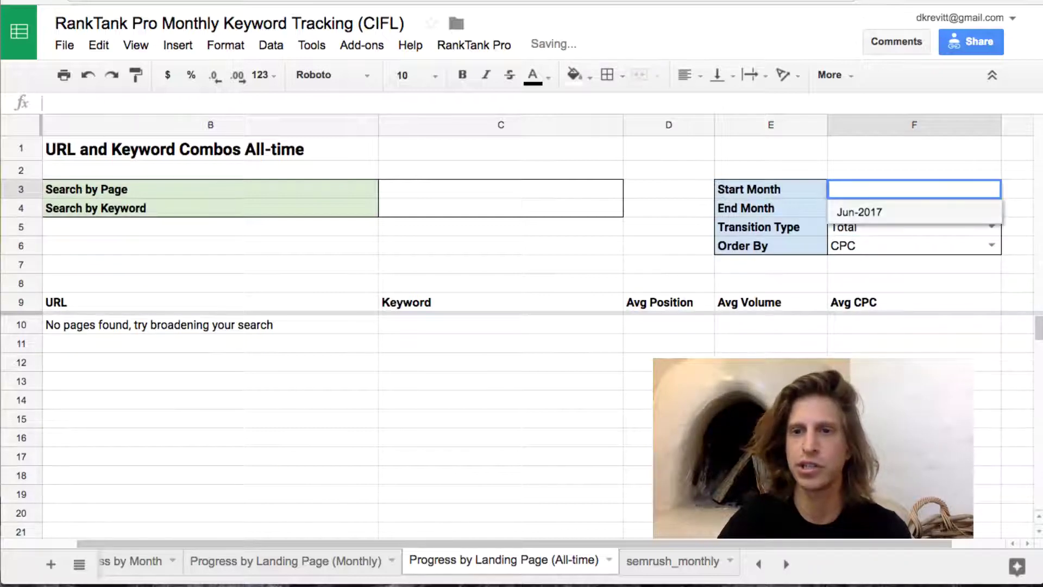
key(Return)
Set the Transition Type to Overall.
click(913, 227)
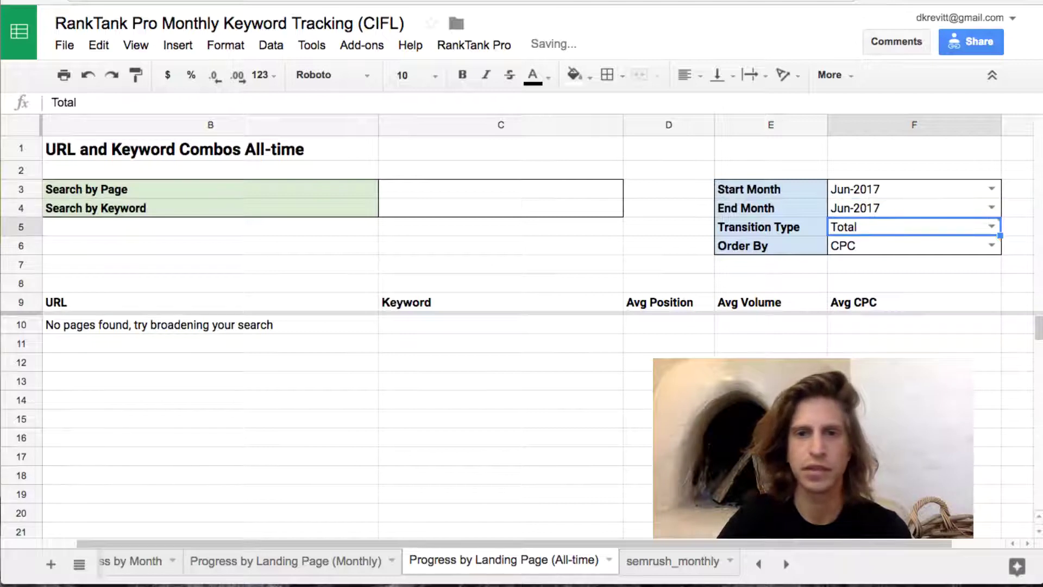
click(913, 246)
click(913, 228)
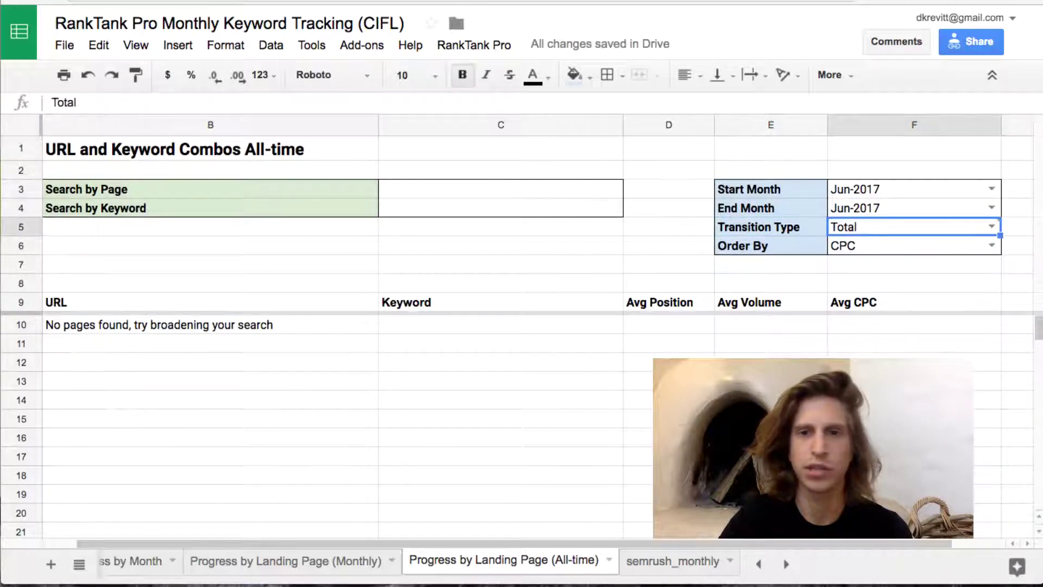
click(992, 226)
click(853, 249)
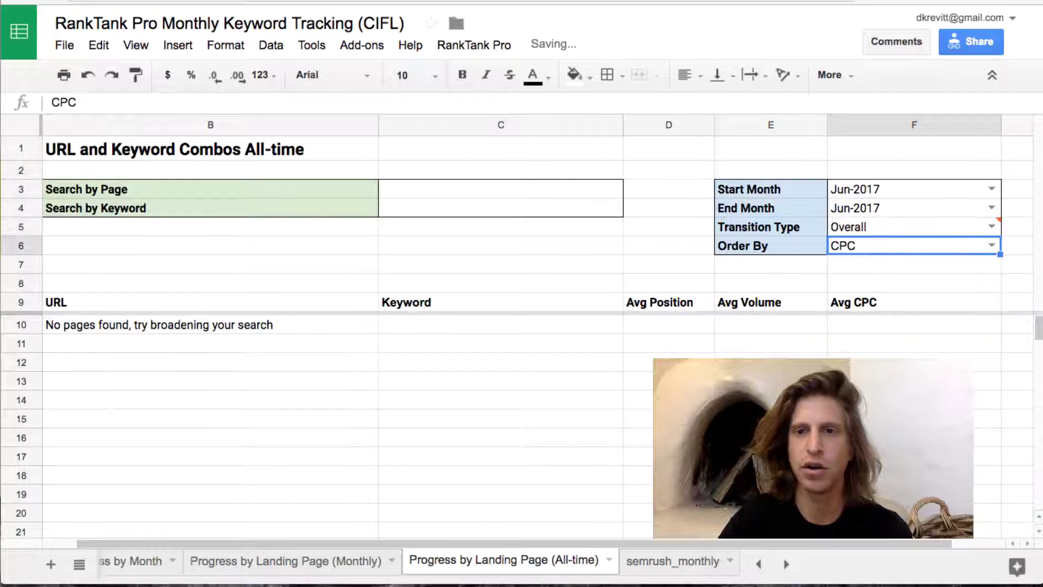
click(770, 227)
click(913, 227)
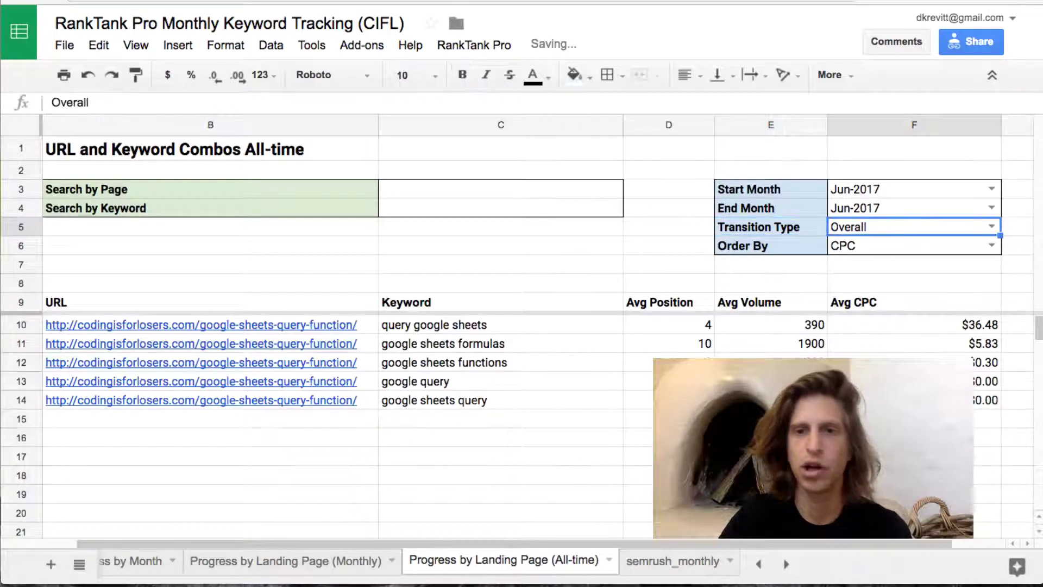
key(Left)
key(Left)
key(Left)
key(Left)
key(Left)
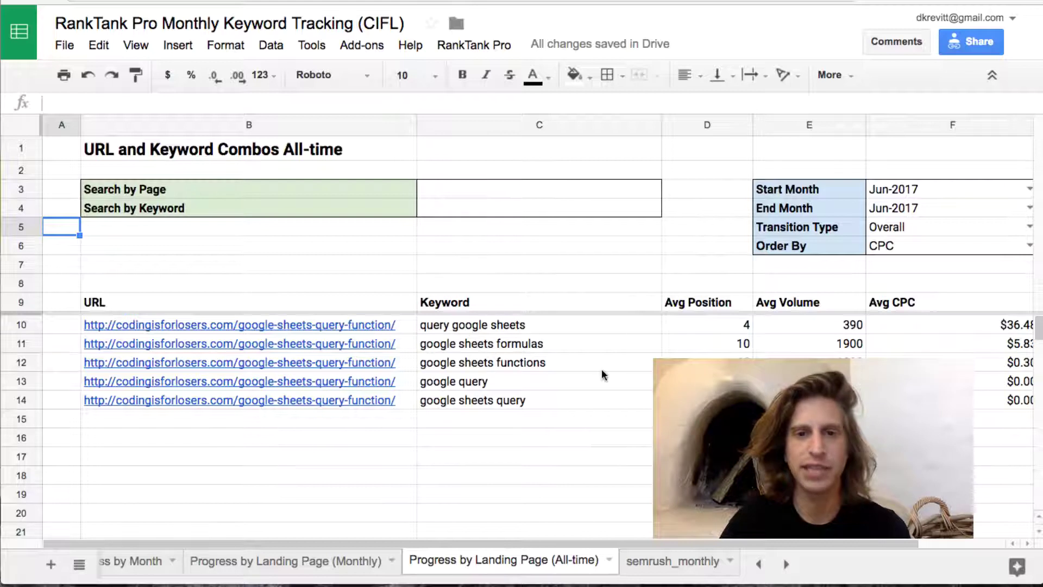
Inspect the five CPC-ordered keyword results, starting with 'query google sheets' and its formula.
click(539, 325)
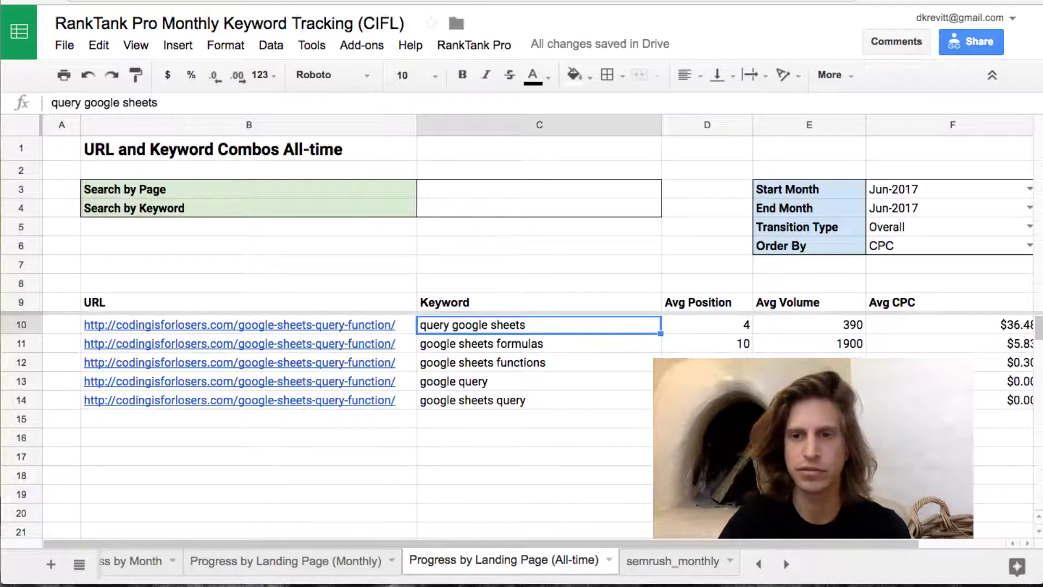
key(Left)
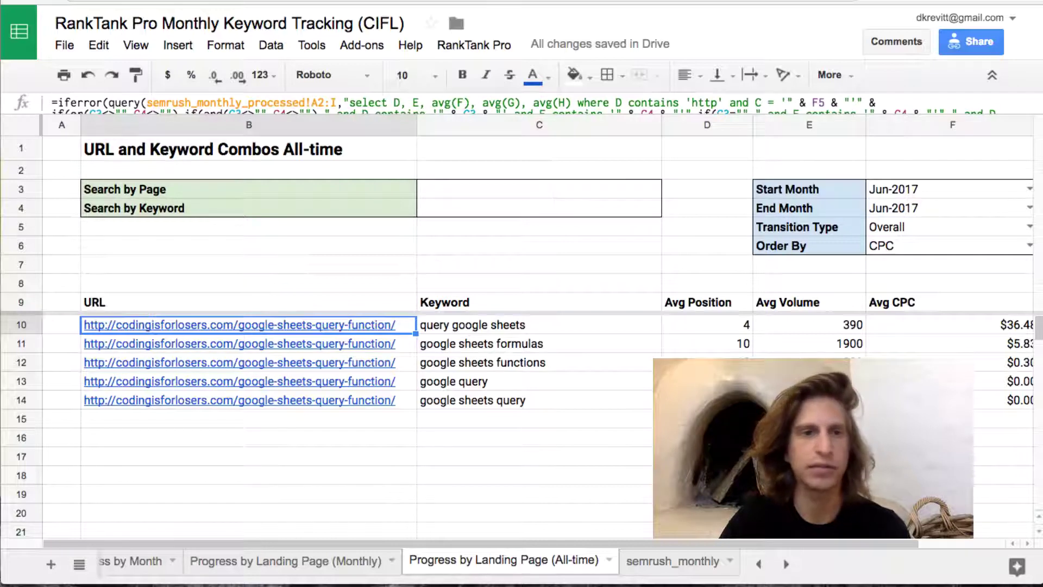
key(Up)
key(Right)
key(Right)
key(Right)
key(Right)
key(Right)
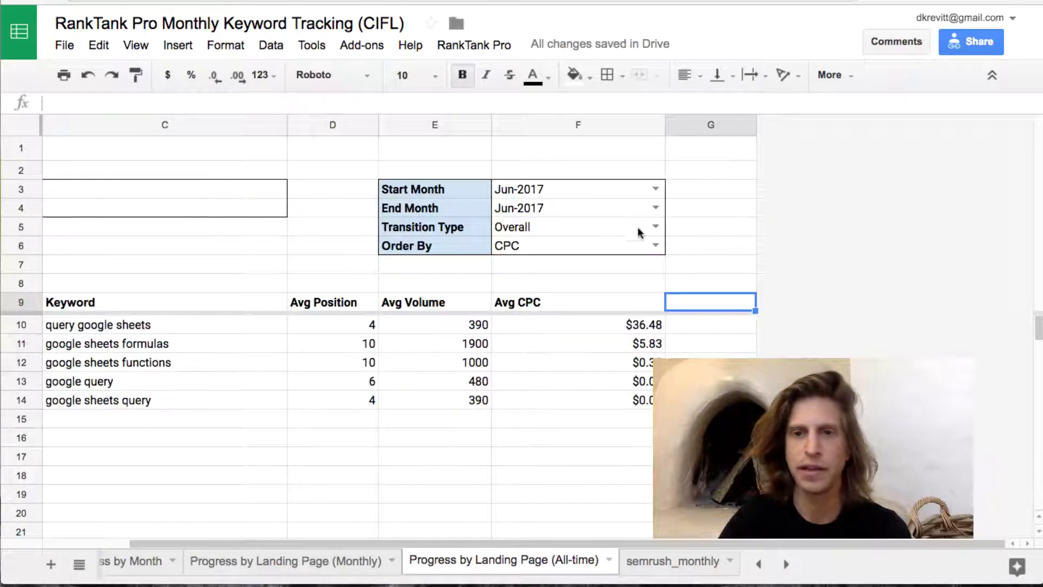
Switch Transition Type to Rise and inspect the single 'multiple vlookup' result row.
click(655, 227)
click(627, 282)
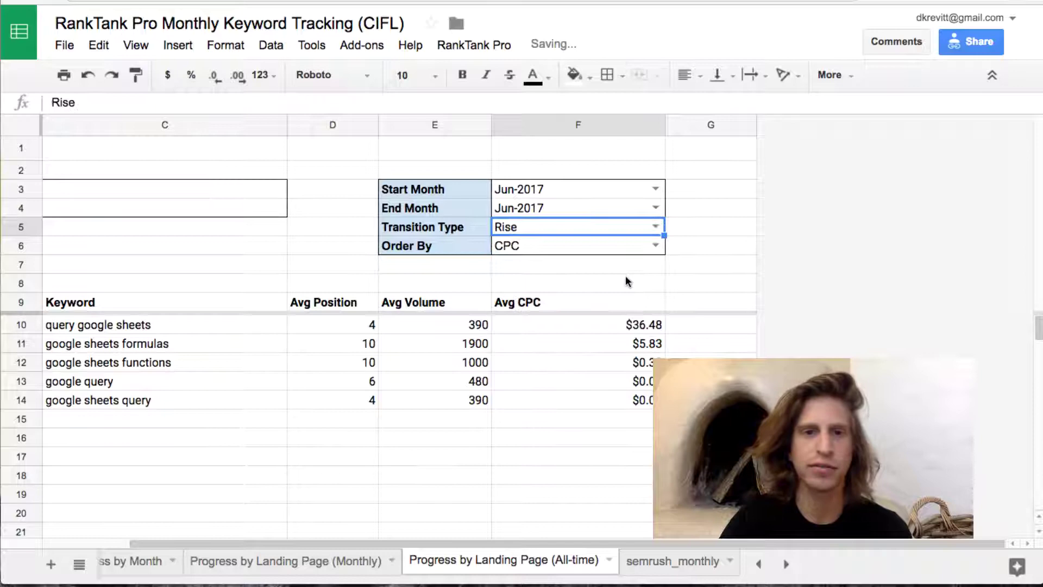
key(Left)
key(Left)
key(Left)
key(Left)
key(Left)
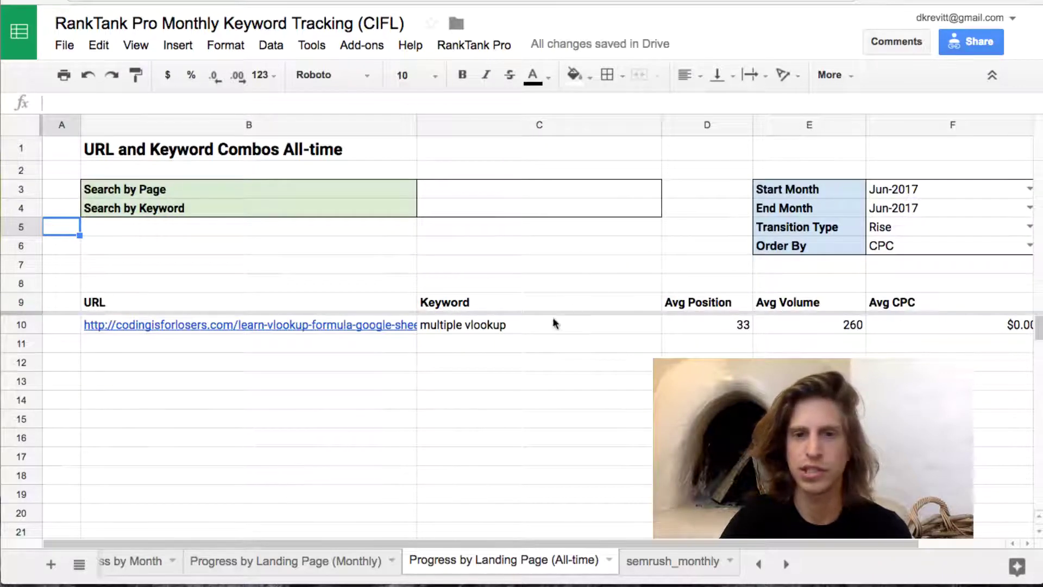
click(552, 324)
key(Right)
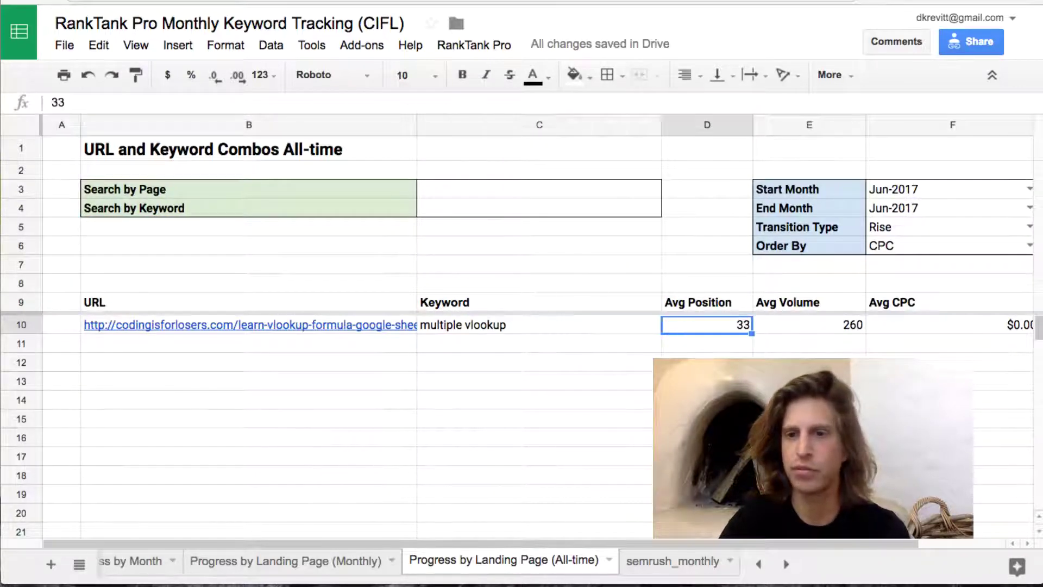
key(Right)
key(Left)
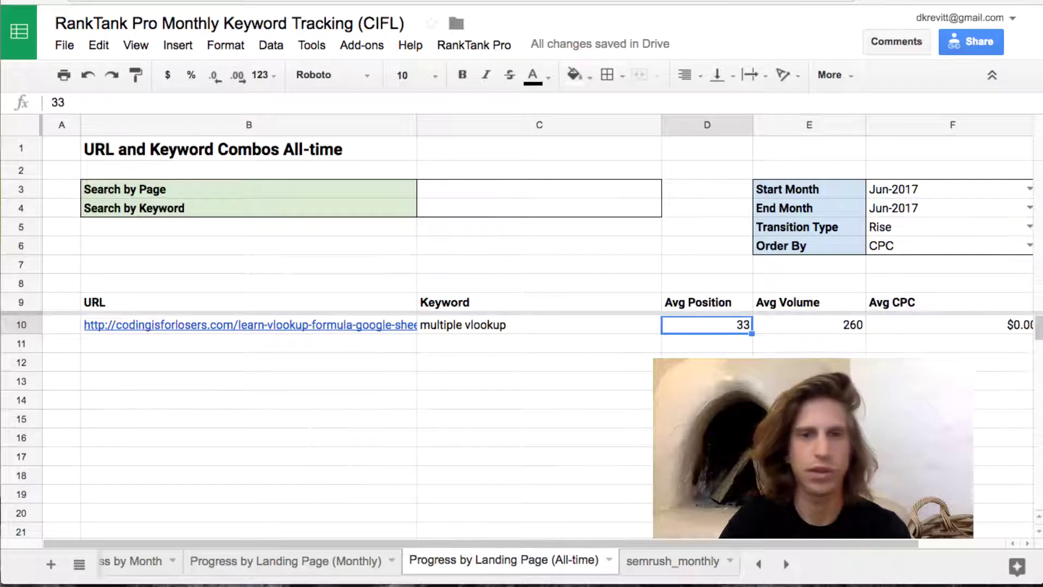
key(Right)
key(Right)
key(Right)
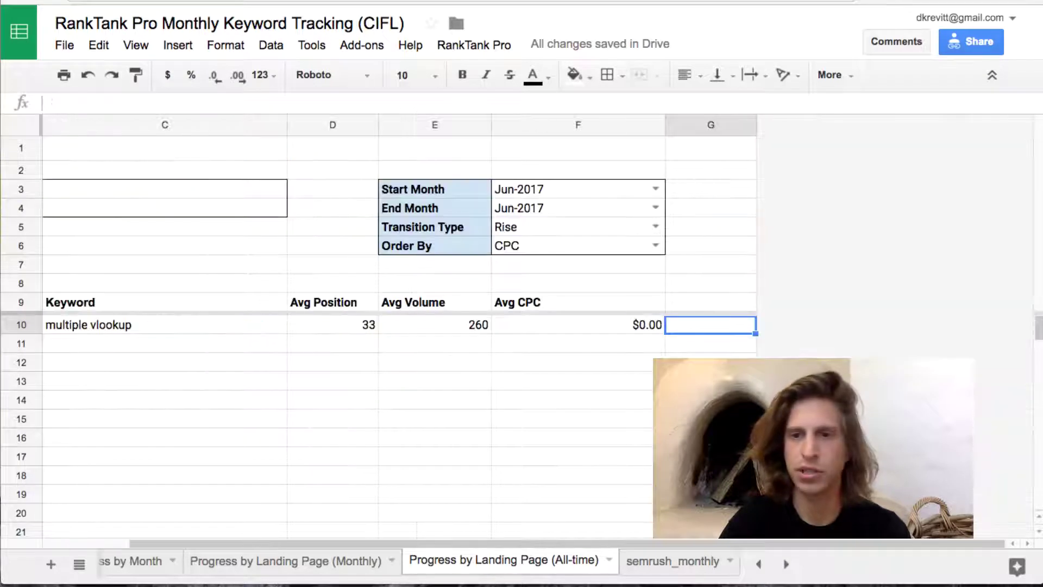
Change the Transition Type from Rise to Fall and view the results columns.
click(656, 227)
click(605, 299)
key(Down)
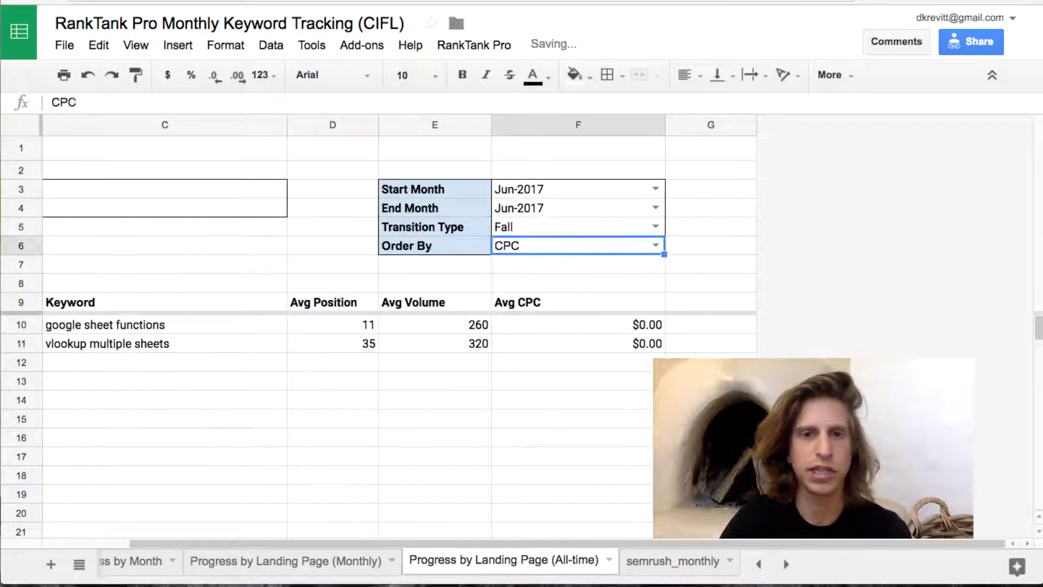
key(Down)
key(Down)
key(Down)
key(Left)
key(Left)
key(Left)
key(Down)
key(Left)
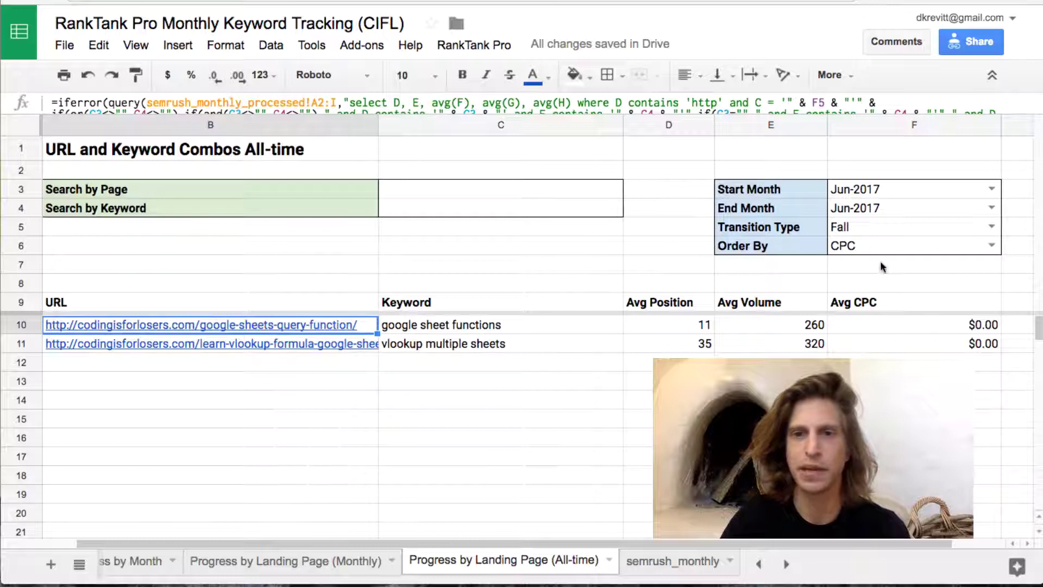
Clear the Start and End Month and set Transition Type back to Overall.
click(909, 190)
key(Delete)
key(Down)
key(Delete)
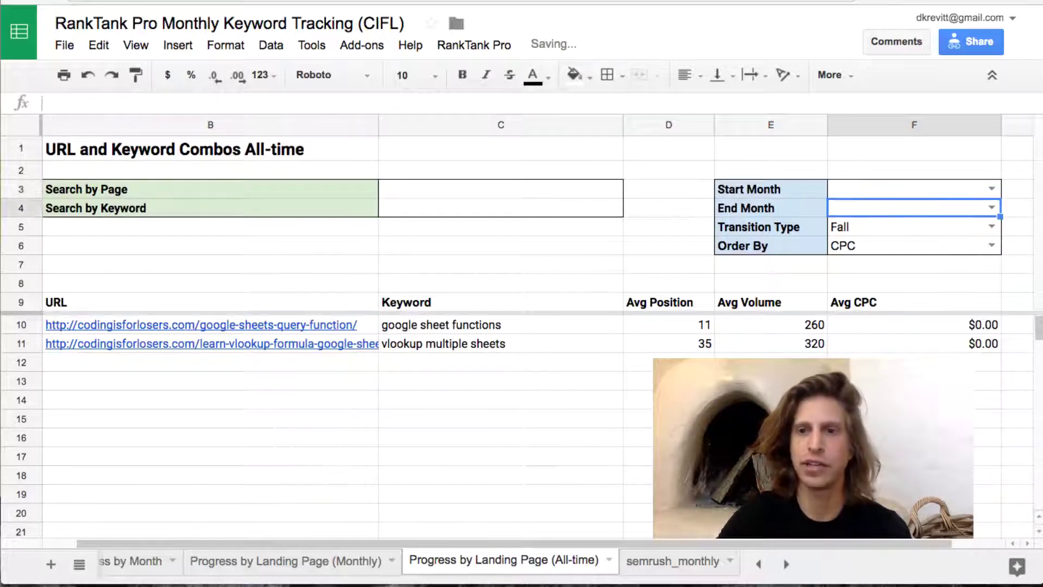
key(Down)
key(Return)
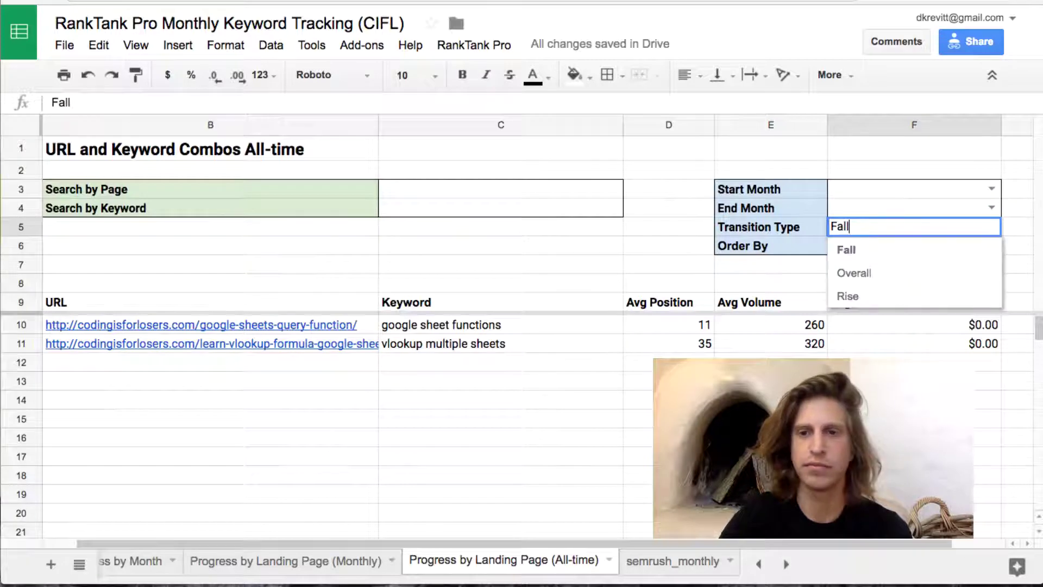
key(Down)
key(Down)
key(Return)
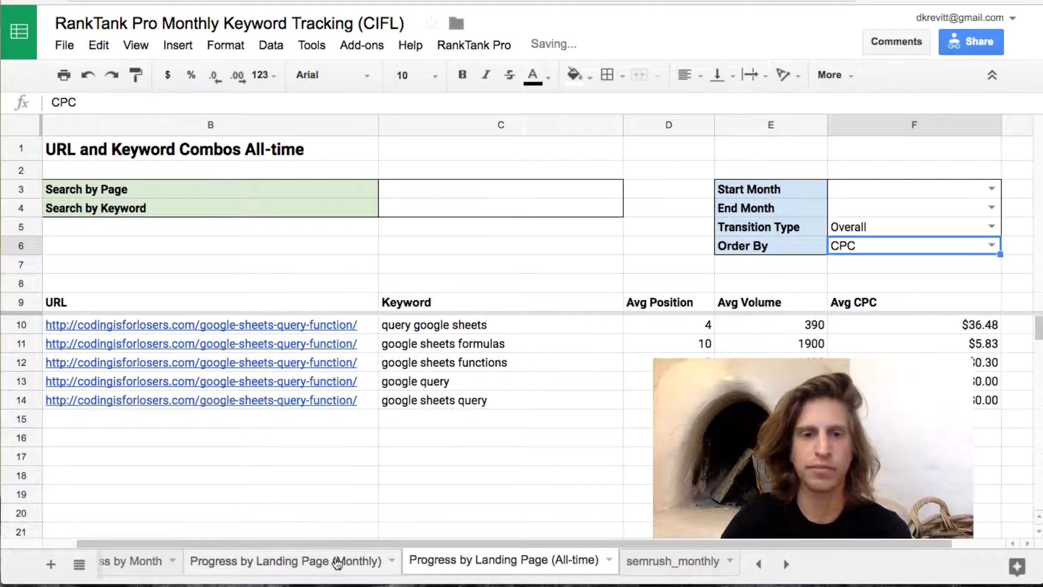
On the Progress by Landing Page (Monthly) sheet, change the transition type from New to Overall.
click(337, 564)
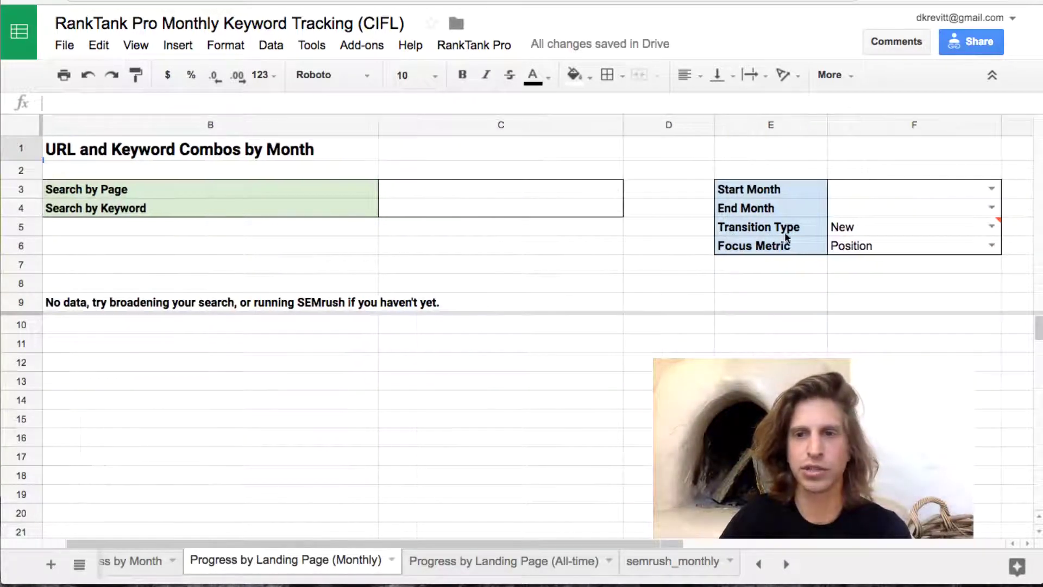
click(992, 226)
click(957, 256)
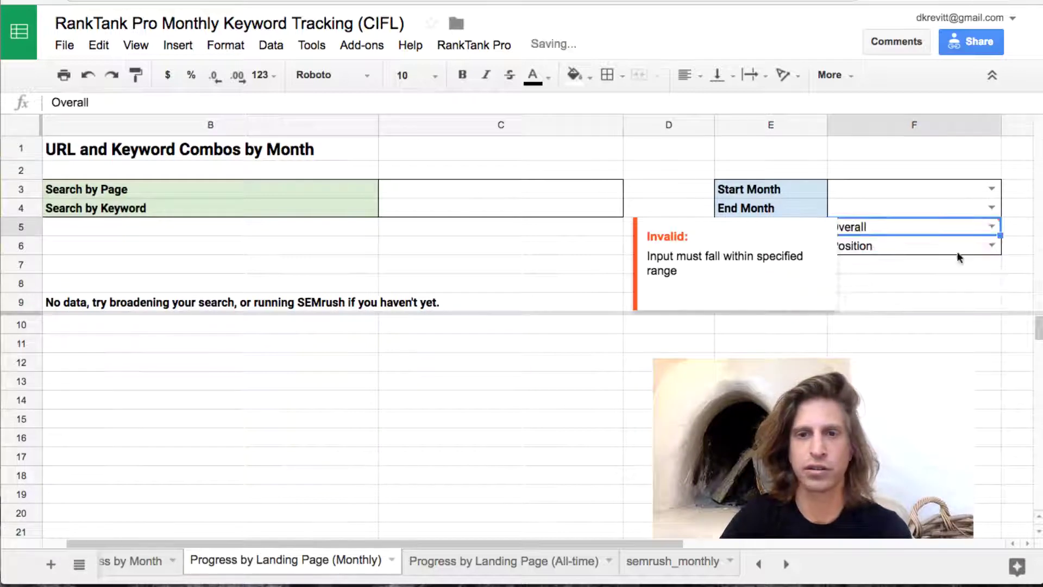
click(504, 351)
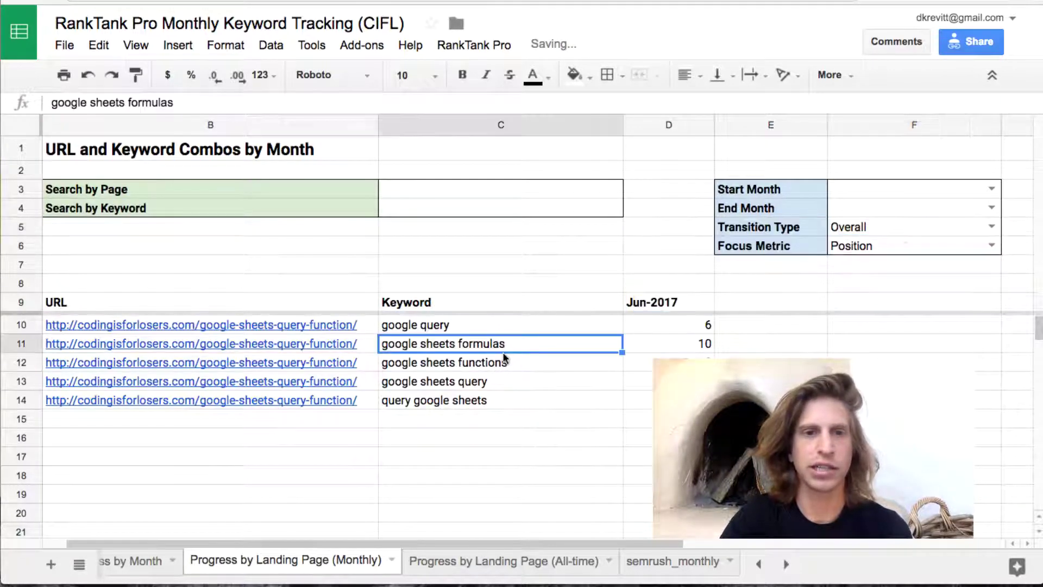
Move through the first result URL row and up along the header row.
key(Left)
key(Up)
scroll(522, 326, left, 2)
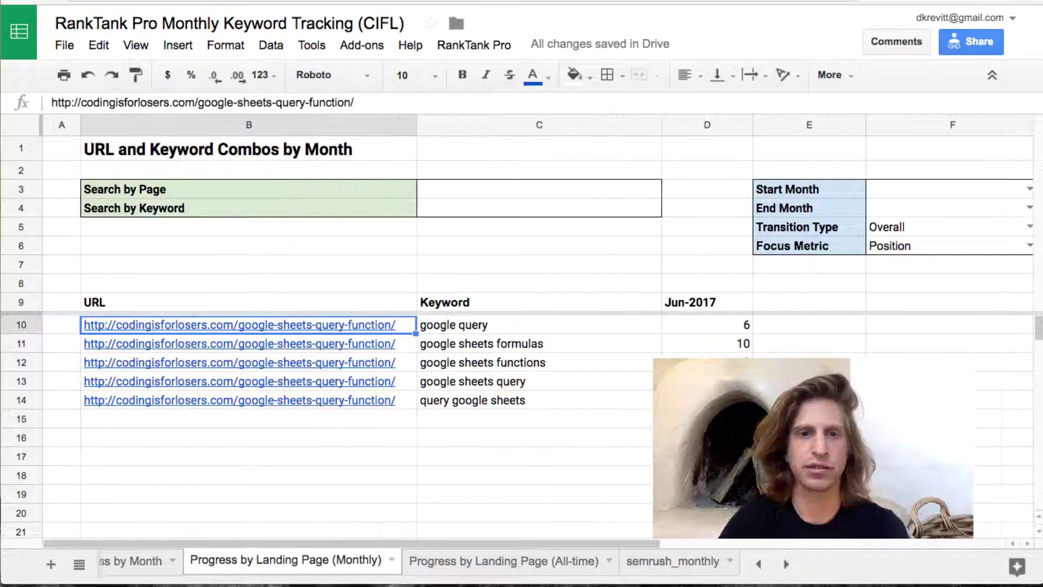
key(Right)
key(Right)
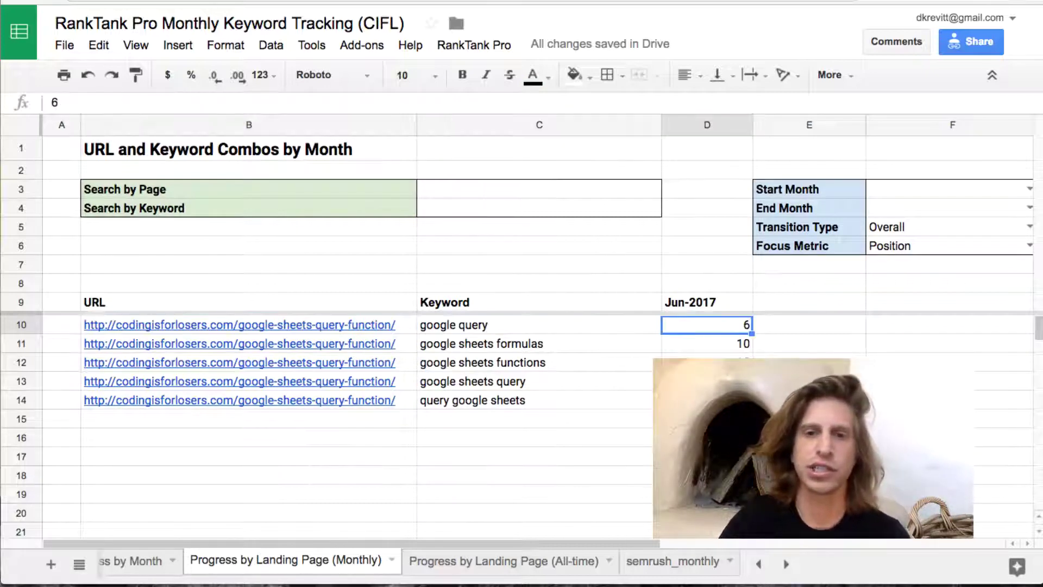
key(Right)
key(Up)
key(Left)
key(Right)
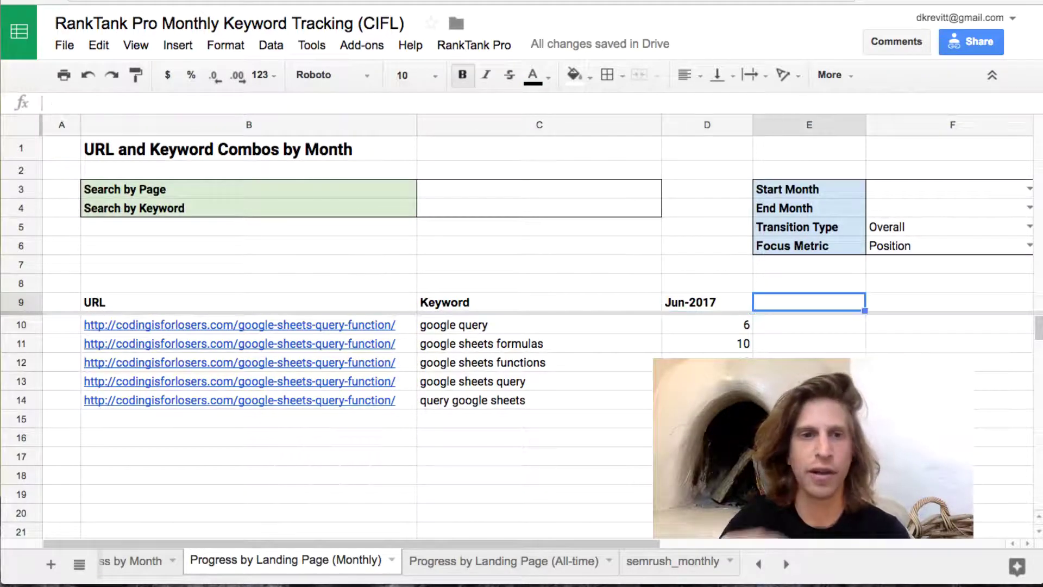
Inspect the Jun-2017 month header and the empty cell beside it.
click(707, 302)
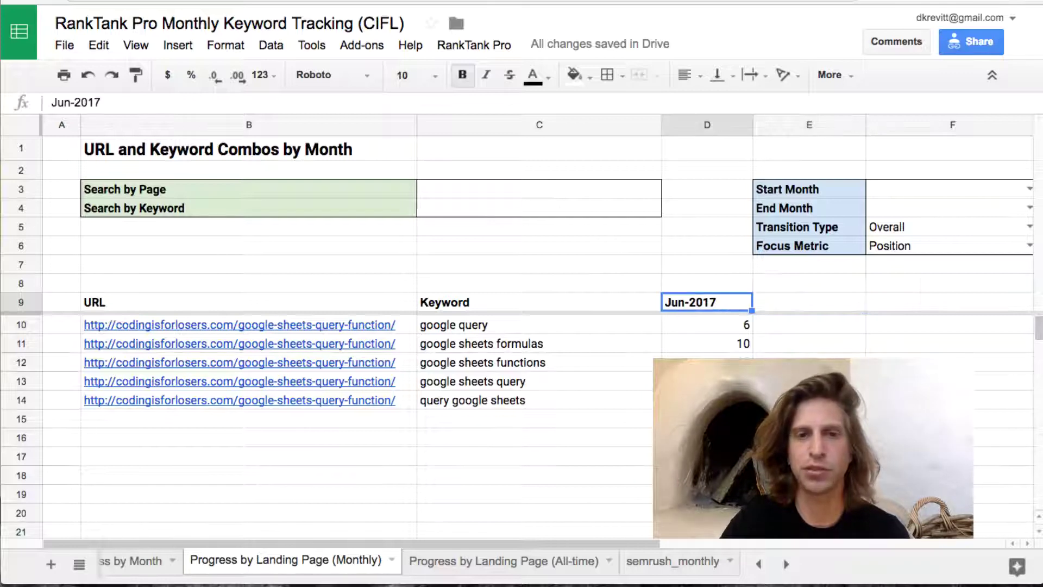
click(810, 302)
click(706, 302)
click(809, 302)
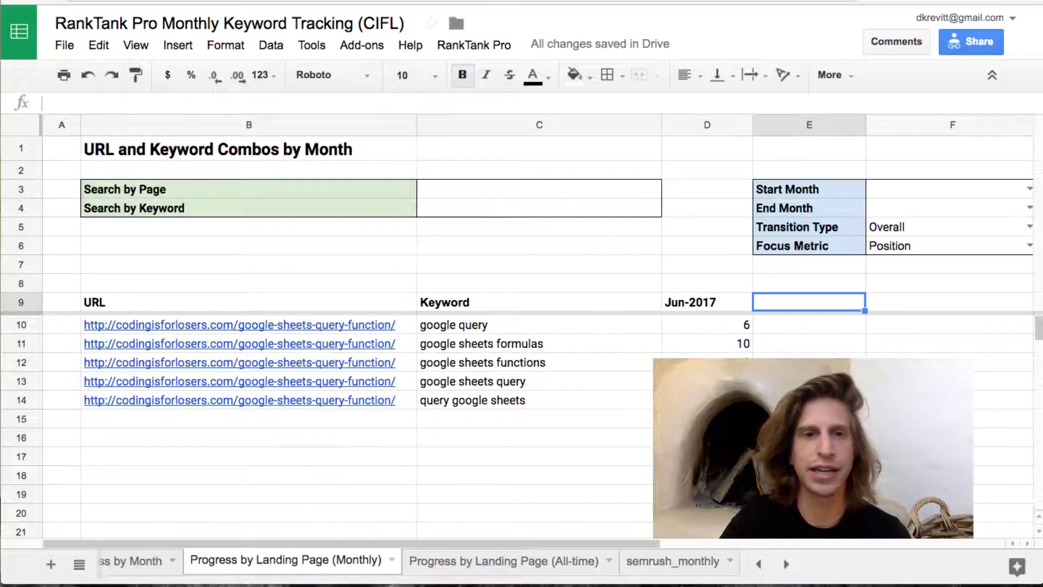
click(707, 302)
click(809, 302)
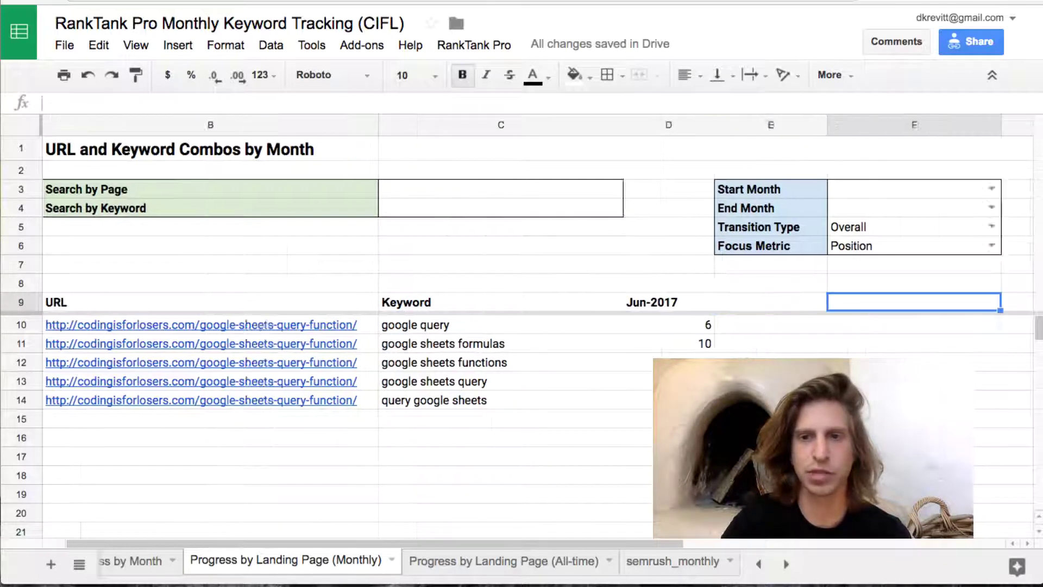
scroll(538, 326, right, 5)
From the Keyword header, move to Search by Page and enter 'query' as the page search term.
click(164, 302)
key(Left)
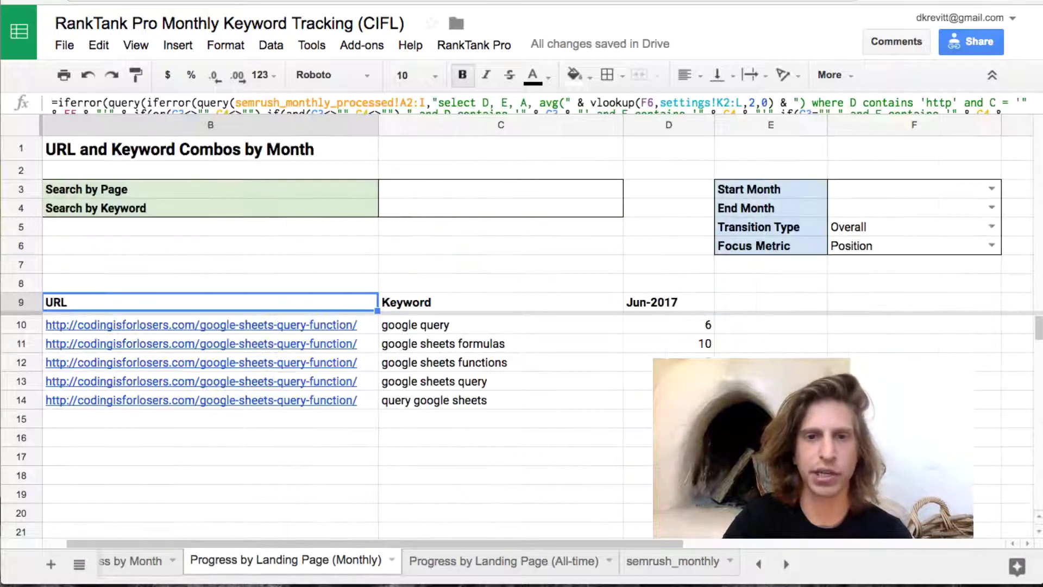
key(Left)
key(Up)
key(Up)
key(Up)
key(Up)
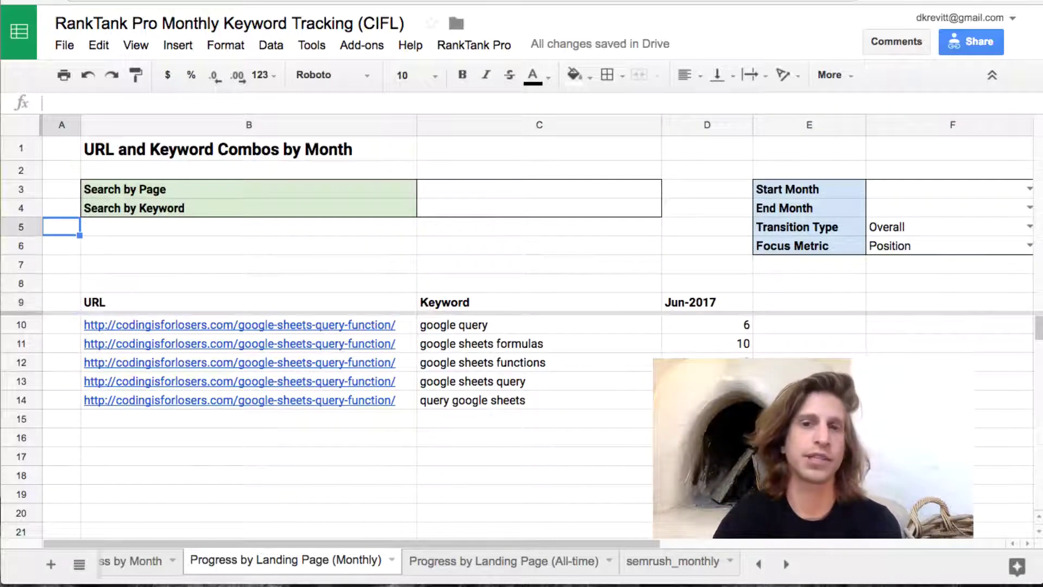
key(Up)
key(Up)
key(Right)
key(Right)
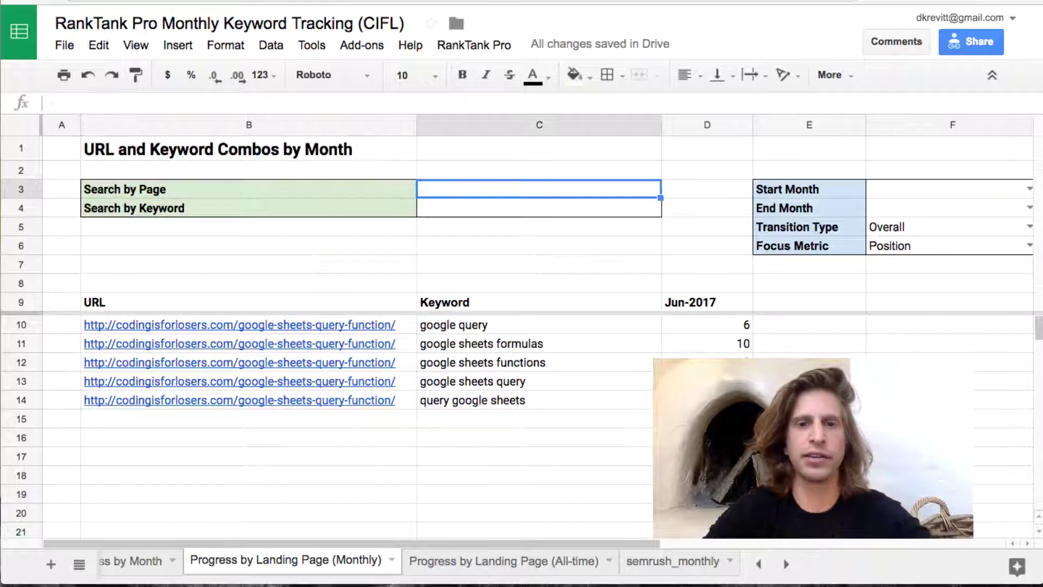
text(q)
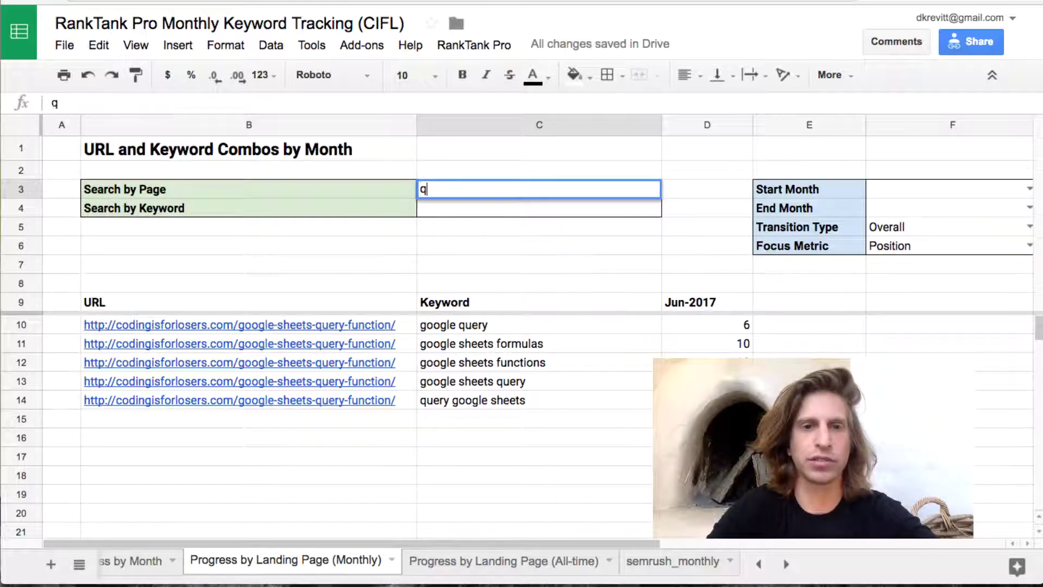
text(ueruery)
key(Return)
Clear the page search and set the Search by Keyword term to 'sheets'.
key(Up)
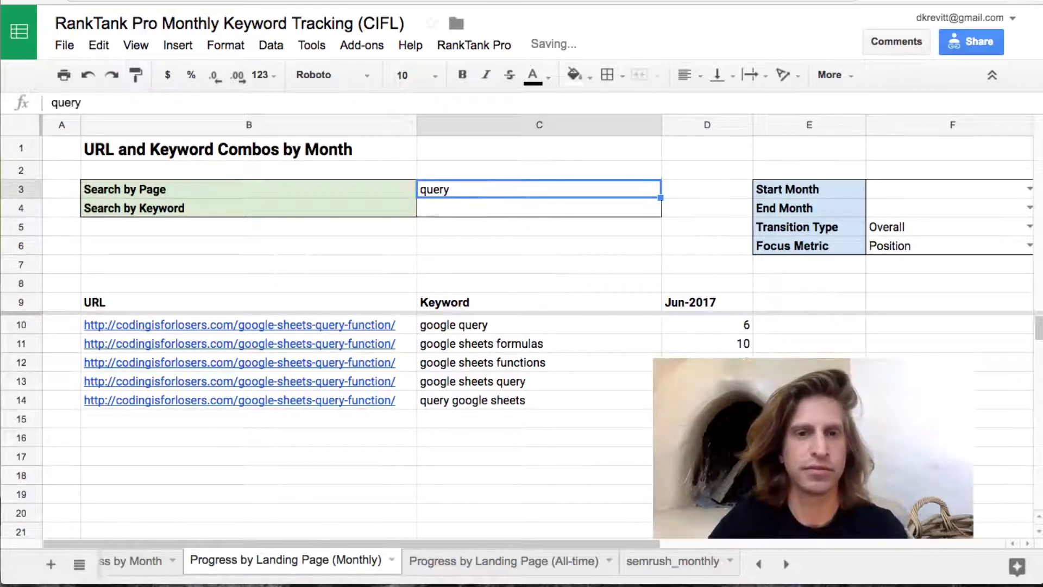
key(Delete)
key(Down)
key(Down)
key(Up)
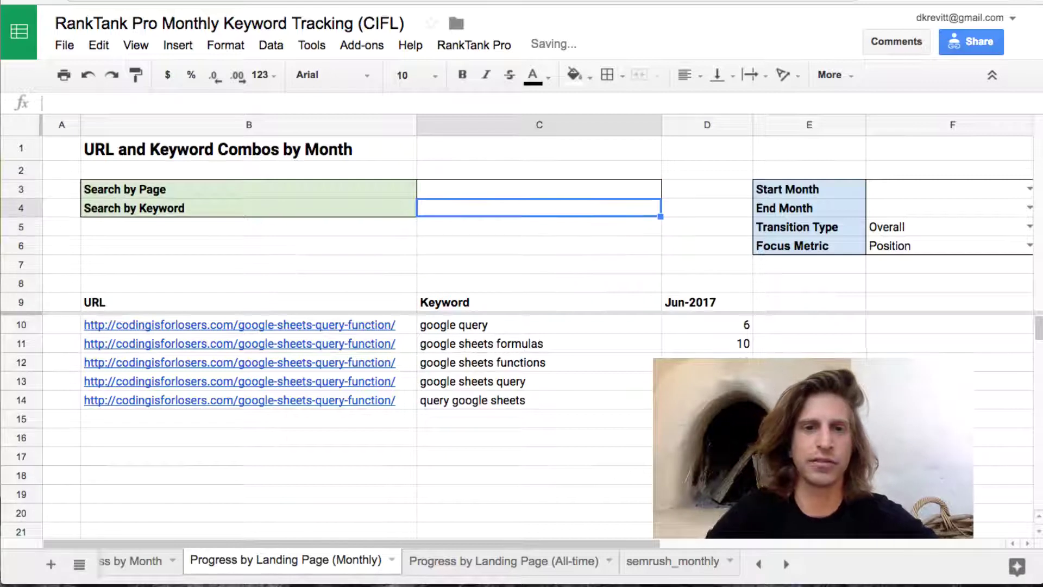
text(sheets)
key(Return)
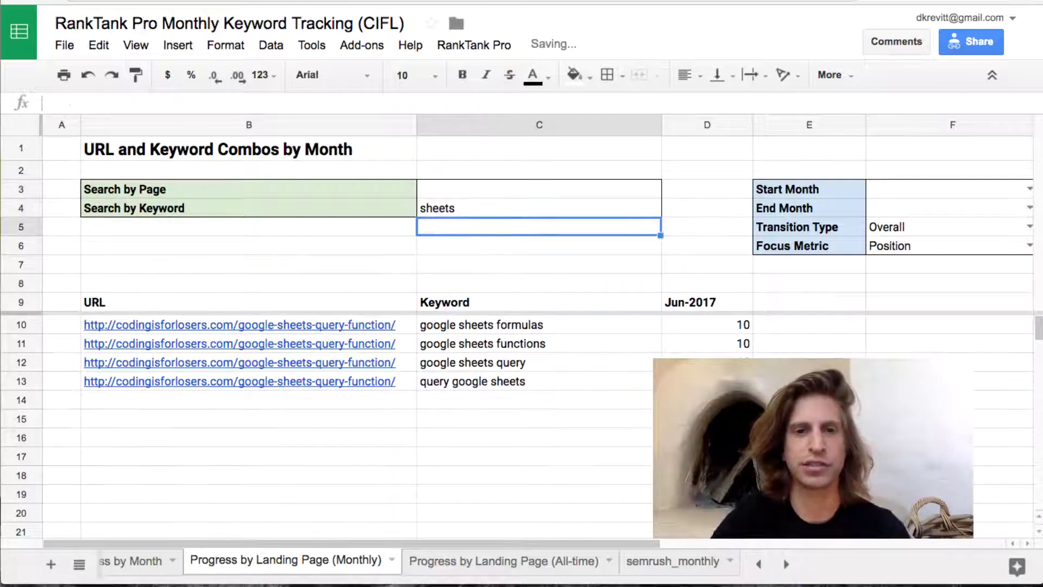
Step through the filtered keywords, then delete the 'sheets' keyword search term.
key(Down)
key(Down)
key(Down)
key(Down)
key(Down)
key(Down)
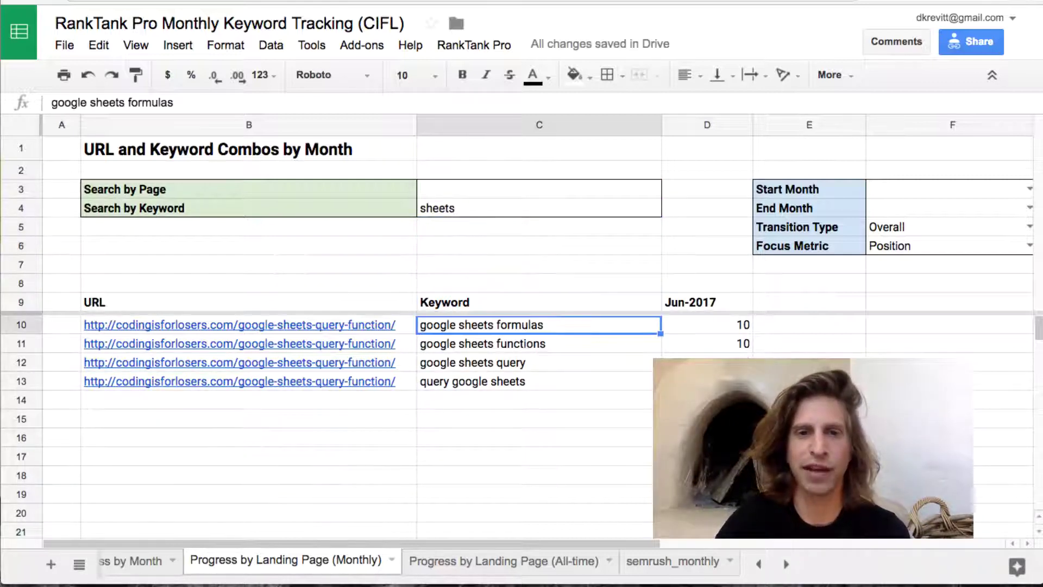
key(Down)
key(Down)
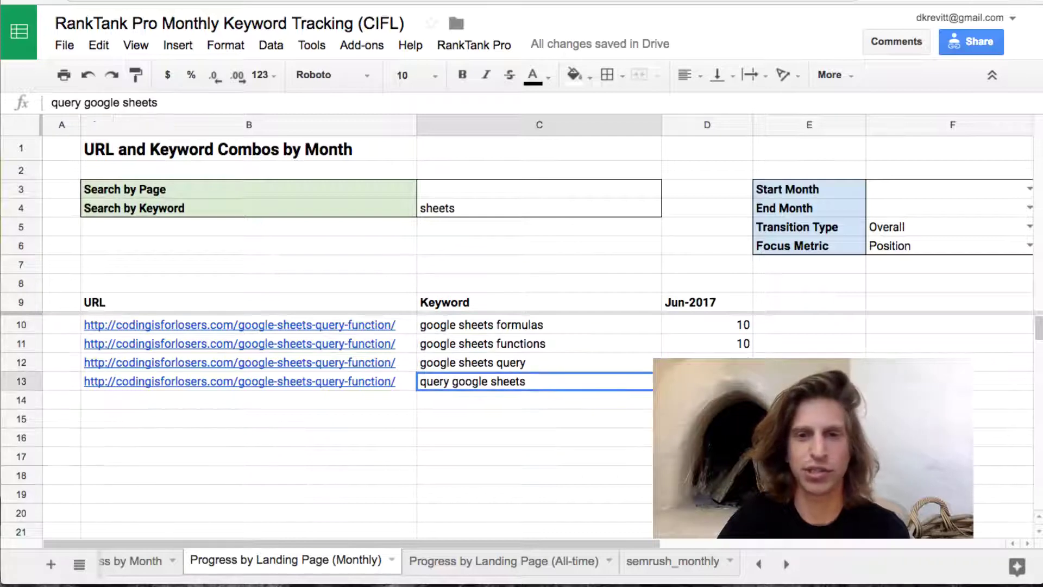
key(Up)
key(Up)
key(Up)
key(Up)
key(Up)
key(Up)
key(Up)
key(Up)
key(Up)
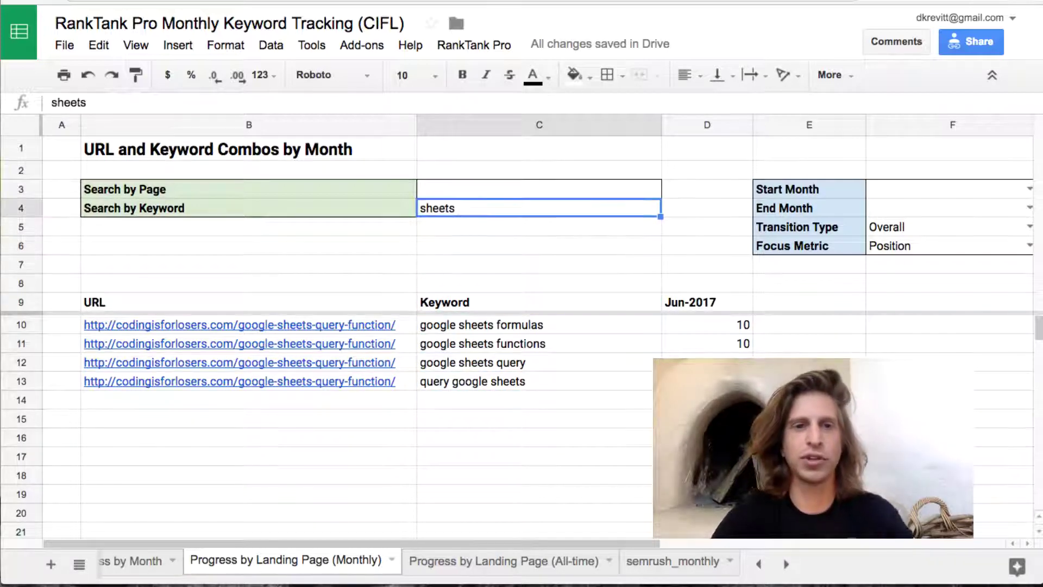
key(Delete)
key(Right)
key(Right)
key(Right)
key(Right)
Check End Month and Transition Type (Overall) unchanged, then move back to the URL column.
key(Left)
key(Return)
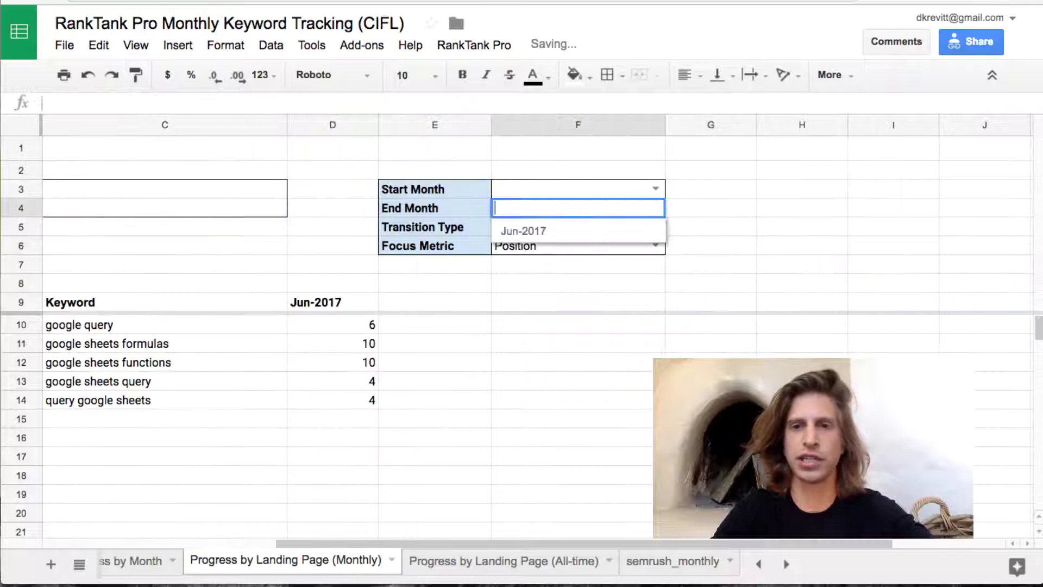
key(Escape)
key(Down)
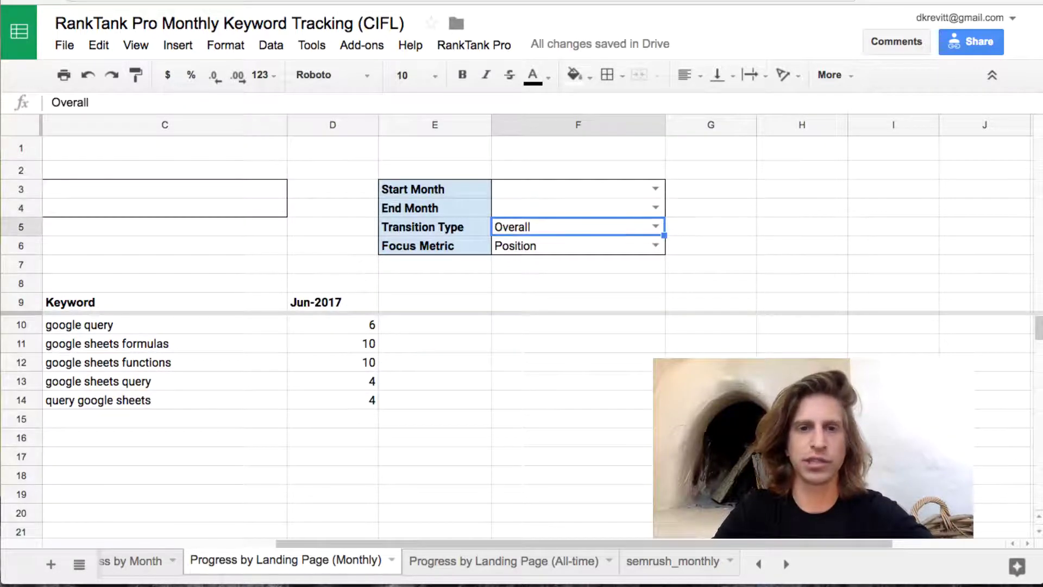
key(Return)
key(Escape)
key(Down)
key(Left)
key(Left)
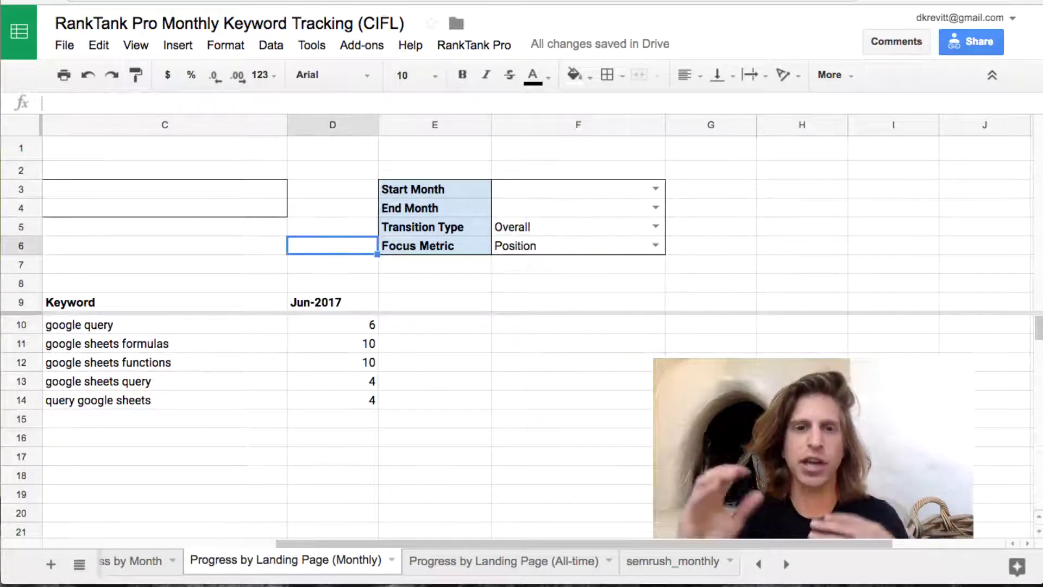
key(Left)
key(Left)
key(Left)
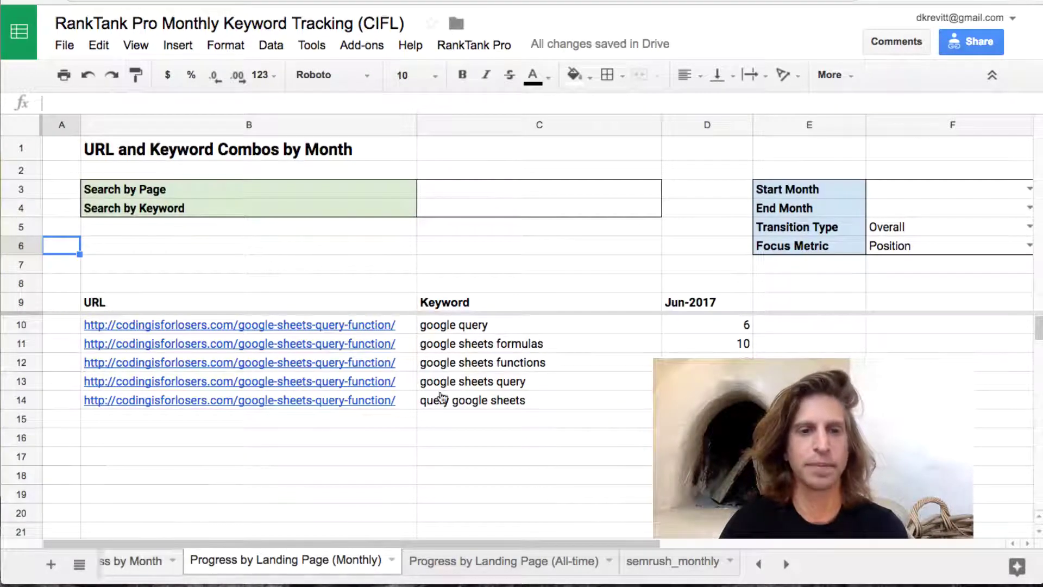
On Progress by Month, check the keyword counts by transition type: 2 Fall, 5 Overall.
key(ctrl+shift+Page_Up)
scroll(459, 444, down, 1)
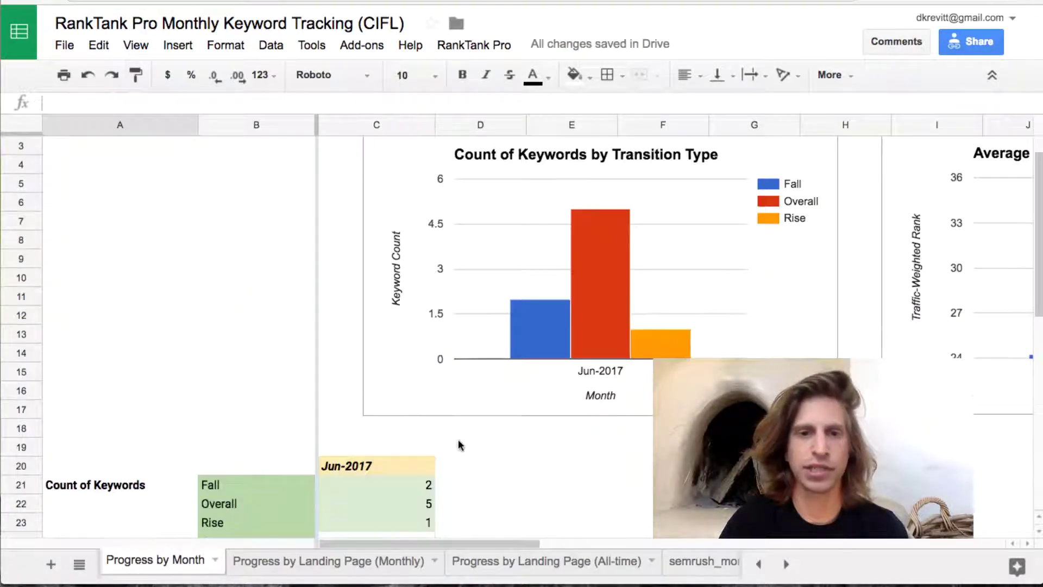
scroll(459, 444, down, 1)
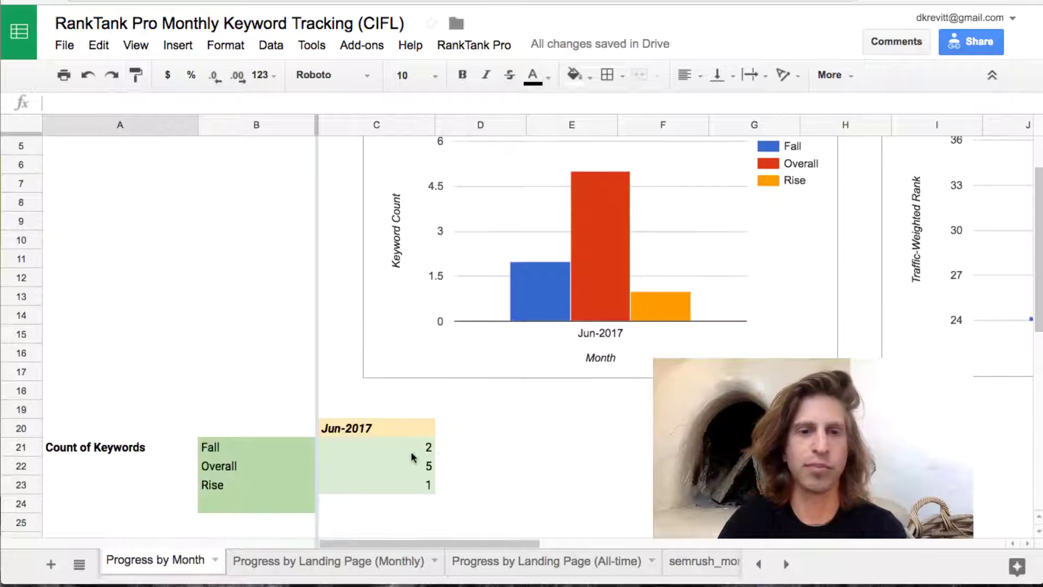
scroll(429, 462, down, 1)
scroll(429, 462, down, 3)
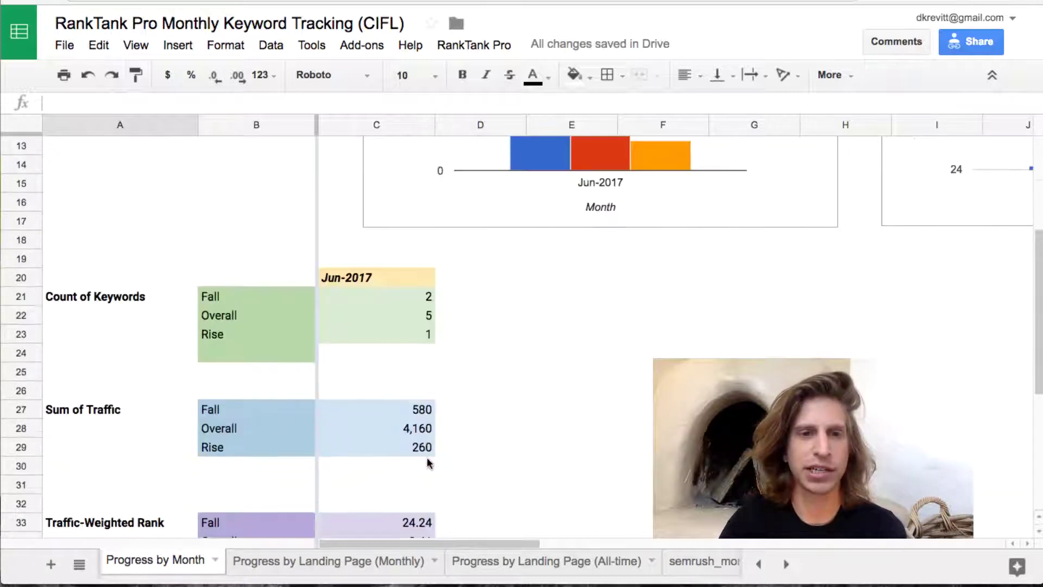
click(384, 294)
click(315, 298)
key(Right)
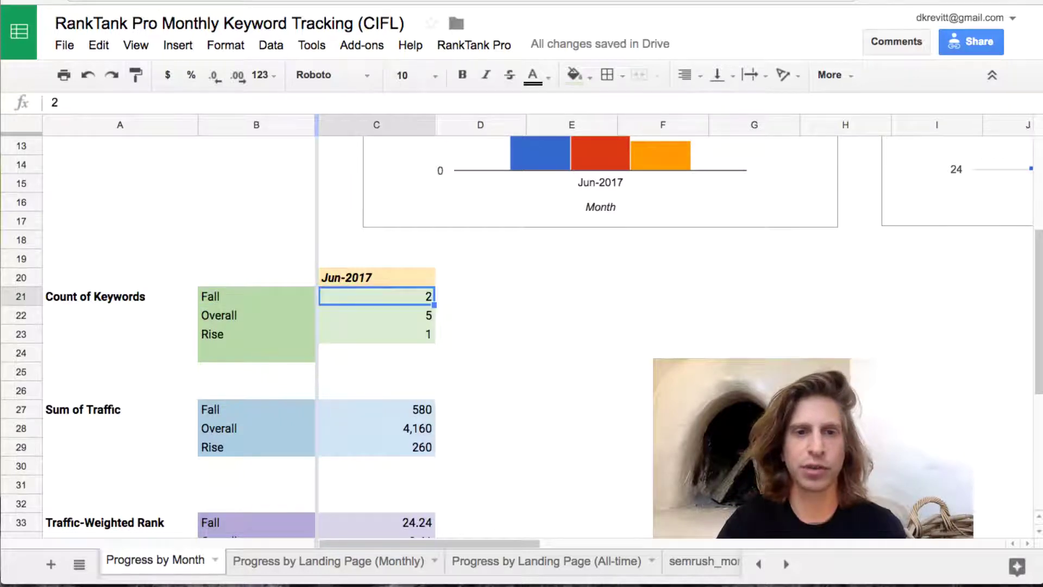
click(427, 317)
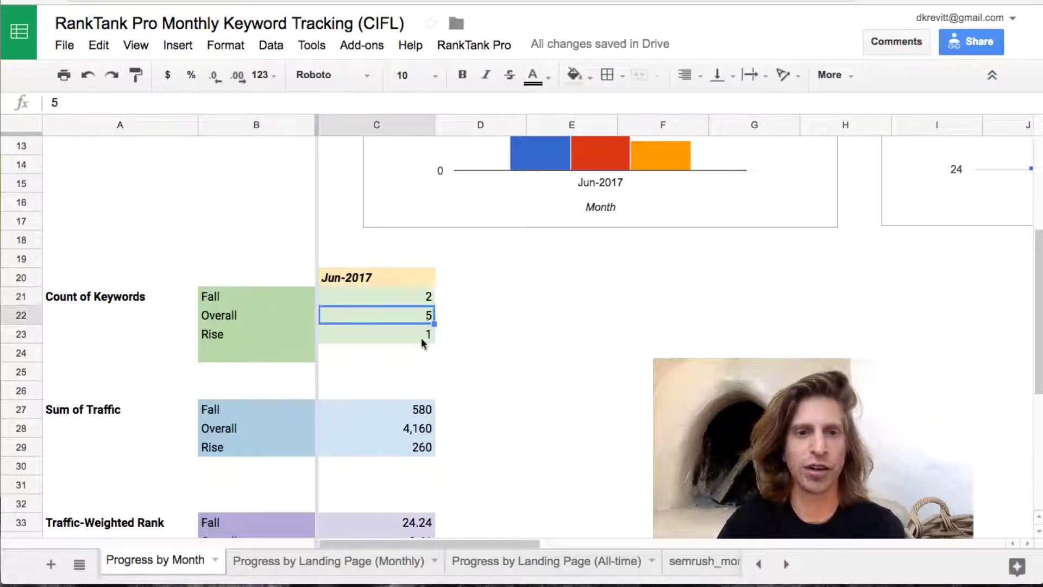
Scroll through the Traffic, Rank and CPC summary tables below the chart.
scroll(508, 435, down, 3)
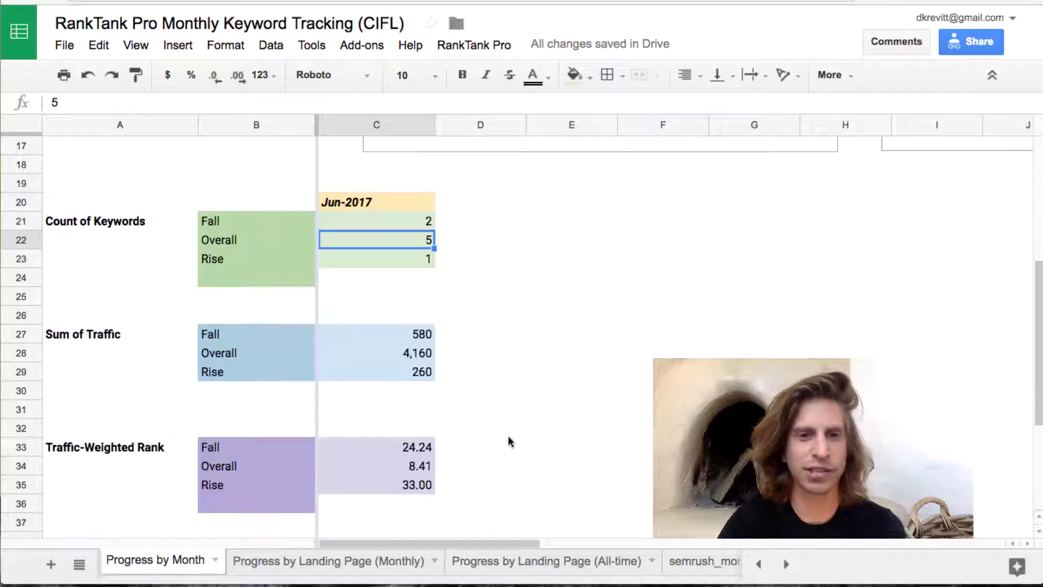
scroll(509, 441, down, 5)
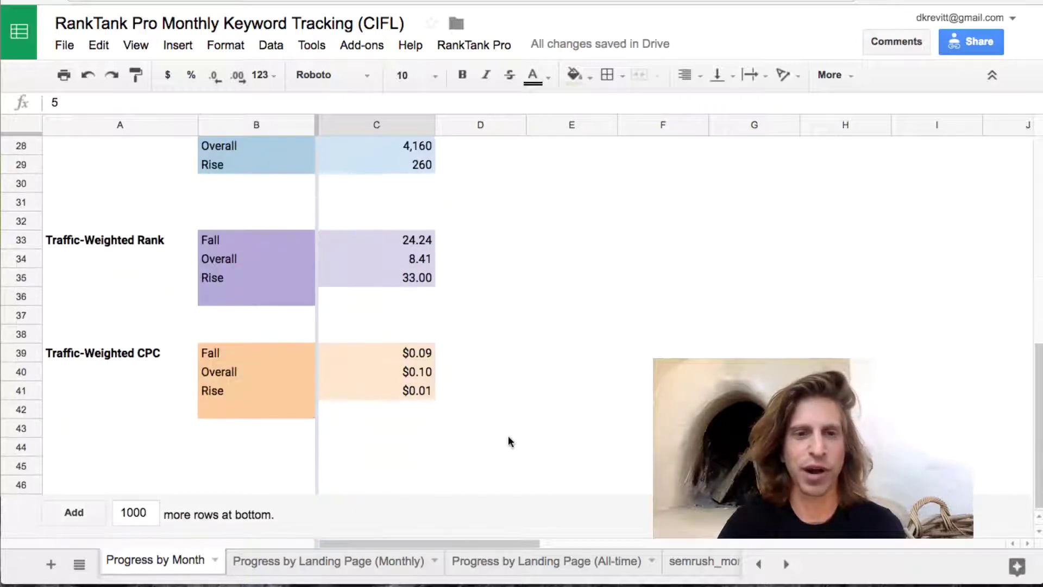
click(267, 417)
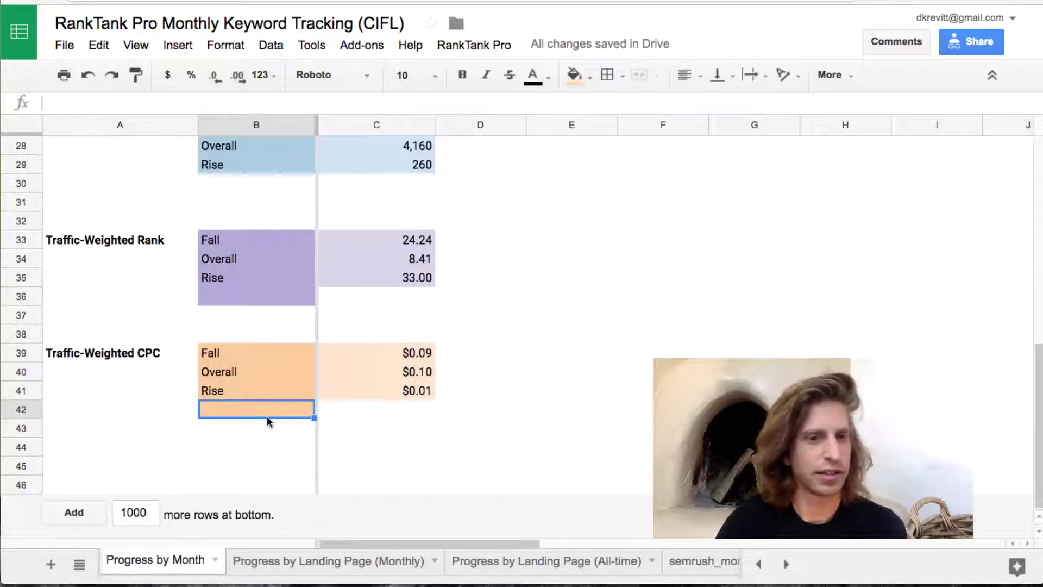
scroll(470, 340, up, 4)
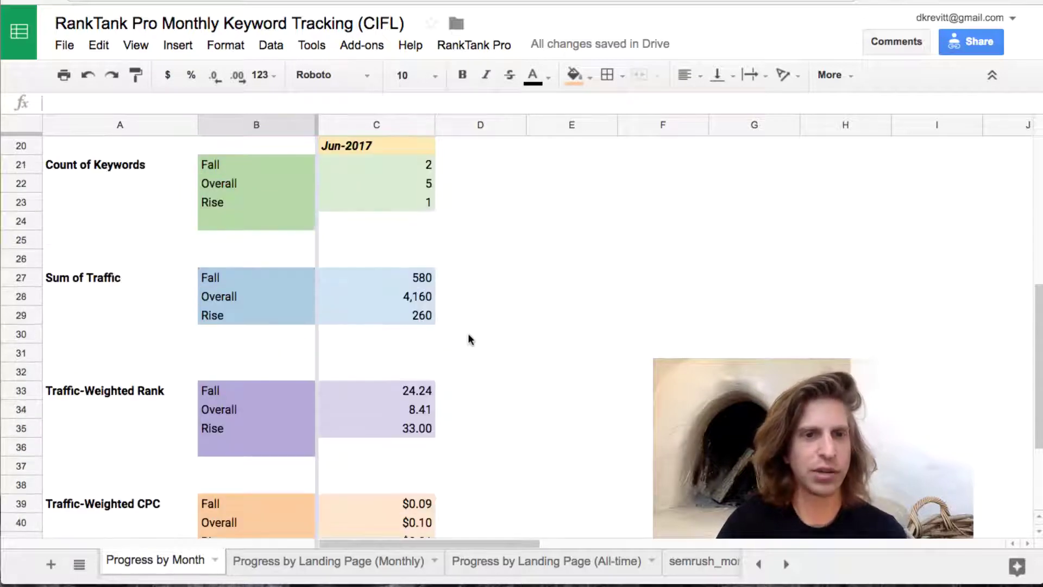
scroll(470, 339, up, 5)
scroll(469, 340, down, 1)
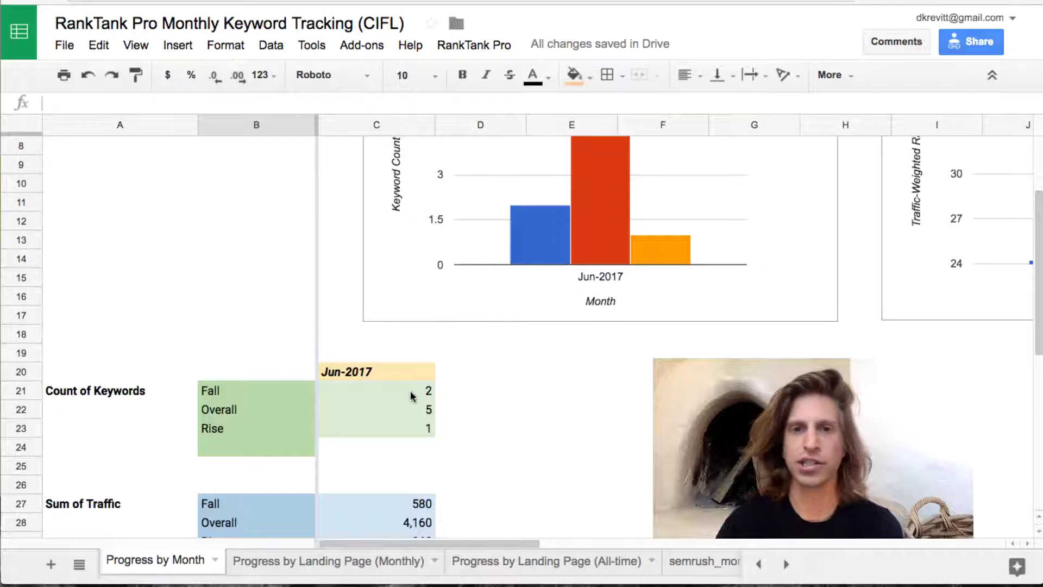
scroll(413, 398, up, 3)
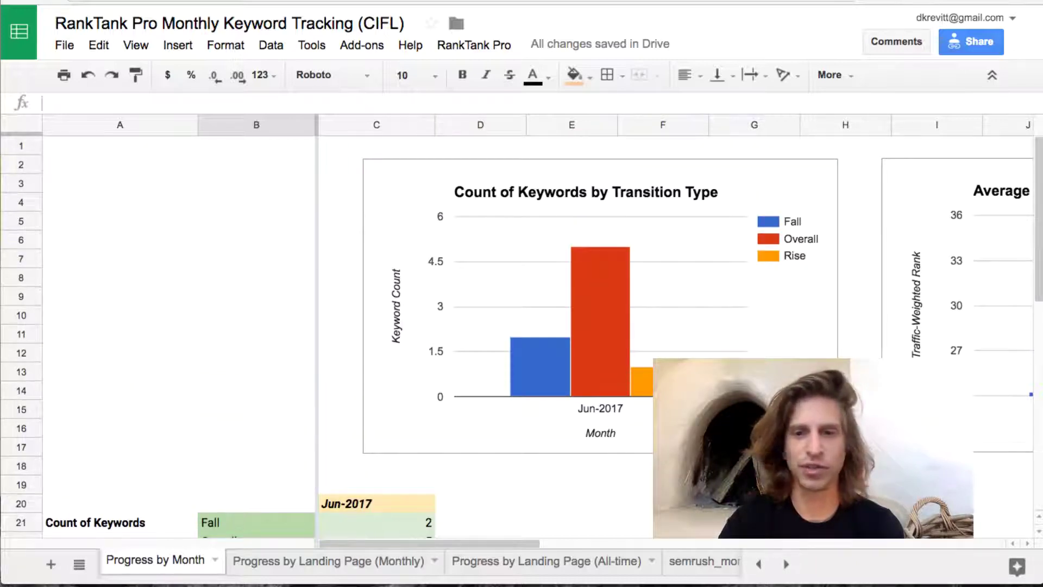
Hide the semrush_monthly sheet via its tab's context menu.
click(366, 562)
click(495, 564)
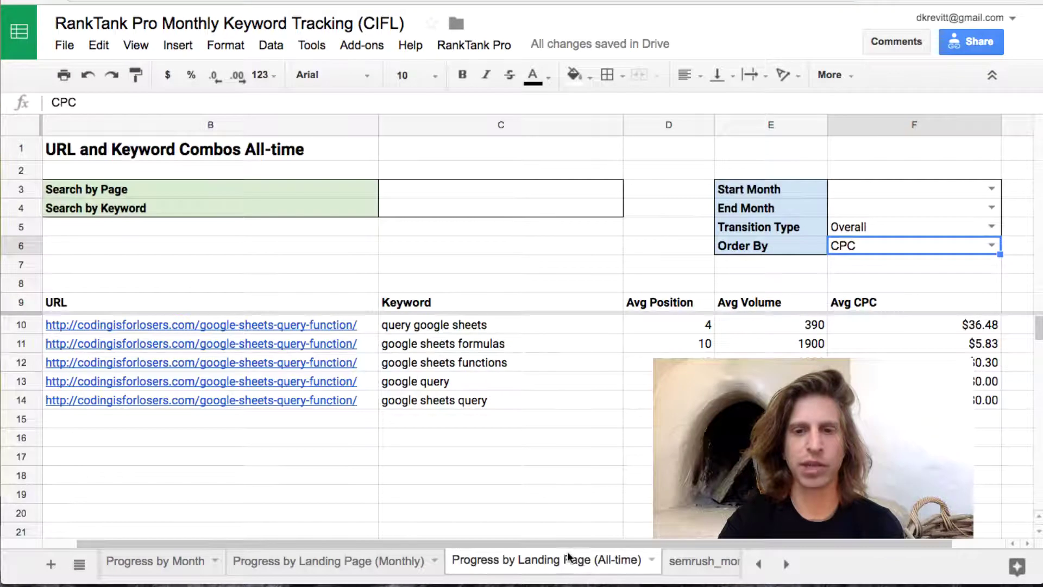
right_click(710, 563)
click(642, 508)
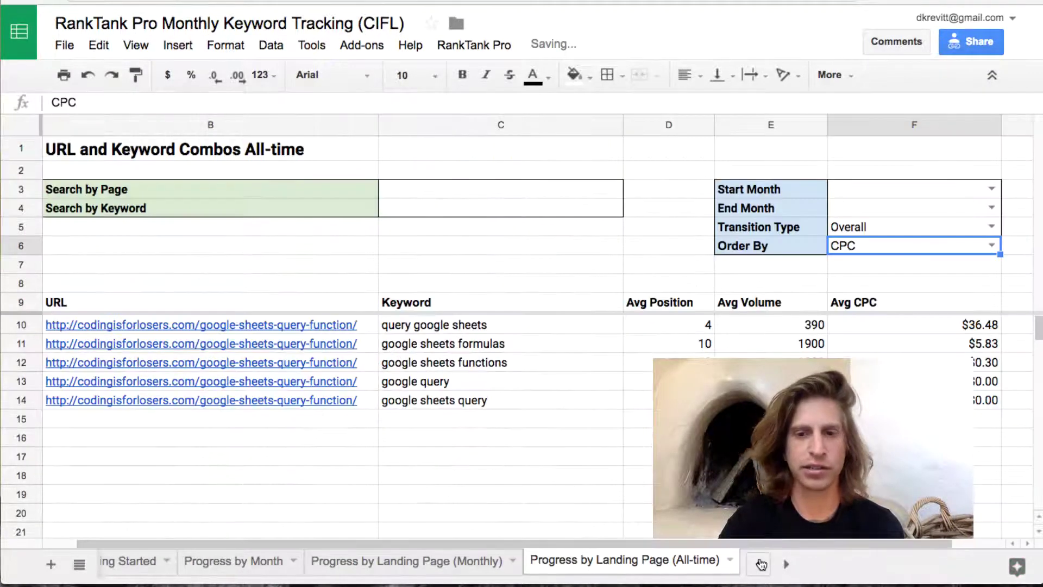
Click through the remaining progress tabs back to Getting Started and scroll its guide.
click(760, 564)
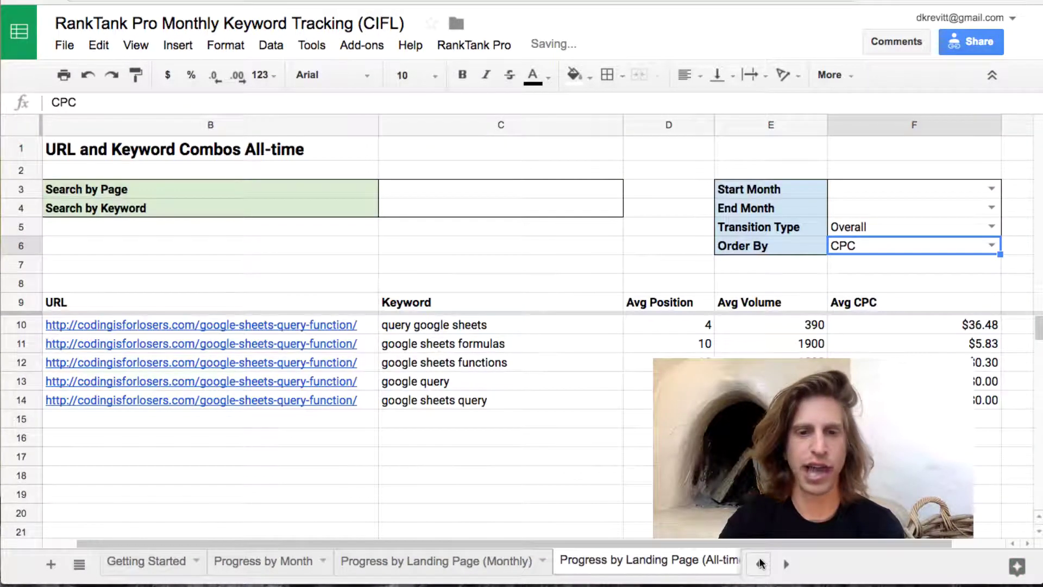
click(491, 562)
click(288, 565)
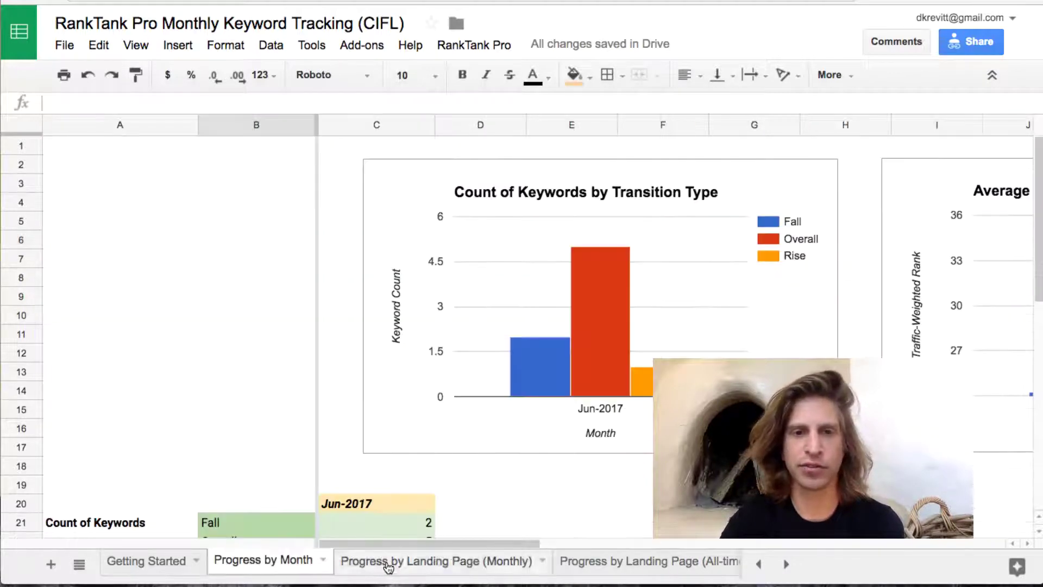
click(163, 563)
scroll(393, 432, down, 3)
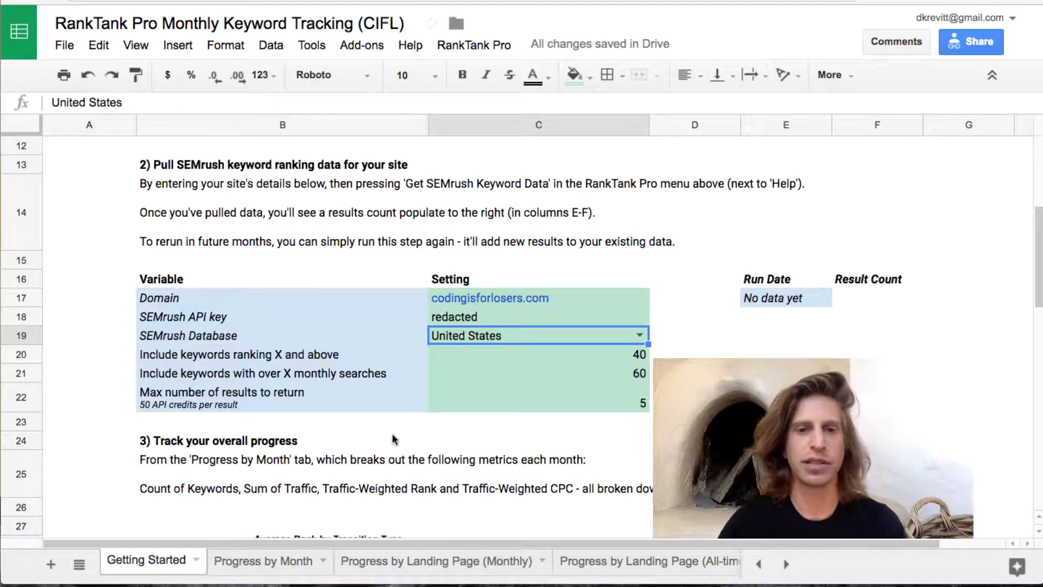
scroll(393, 432, down, 10)
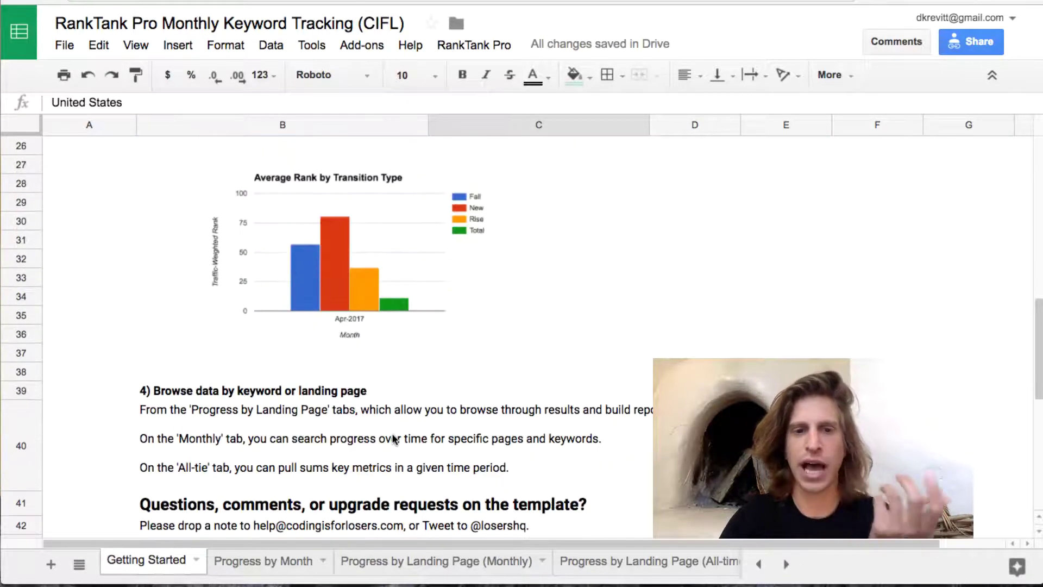
Look at the RankTank Pro command for fetching SEMrush keyword data, closing the menu without running it.
click(443, 560)
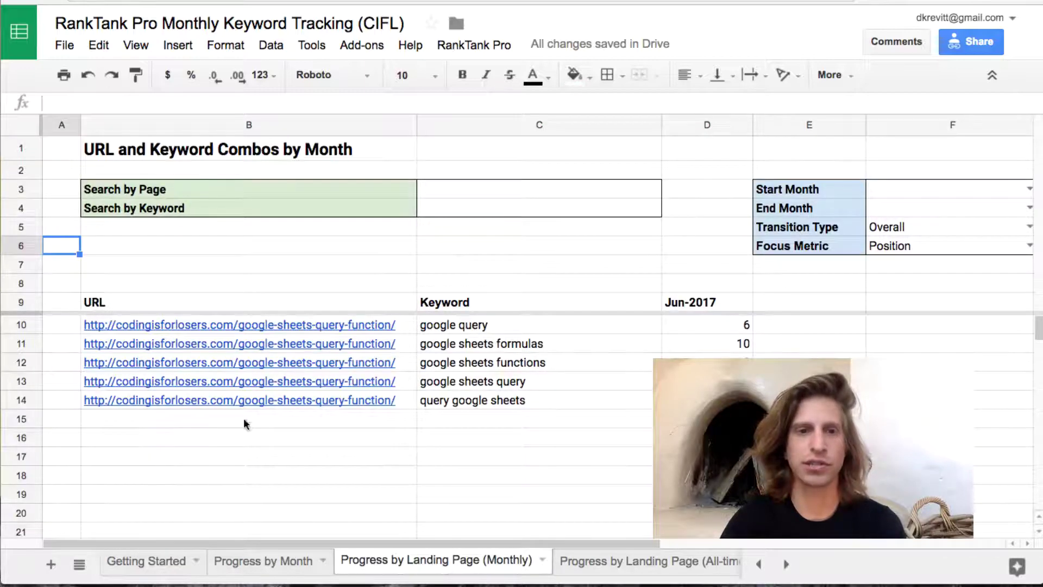
mouse_move(326, 335)
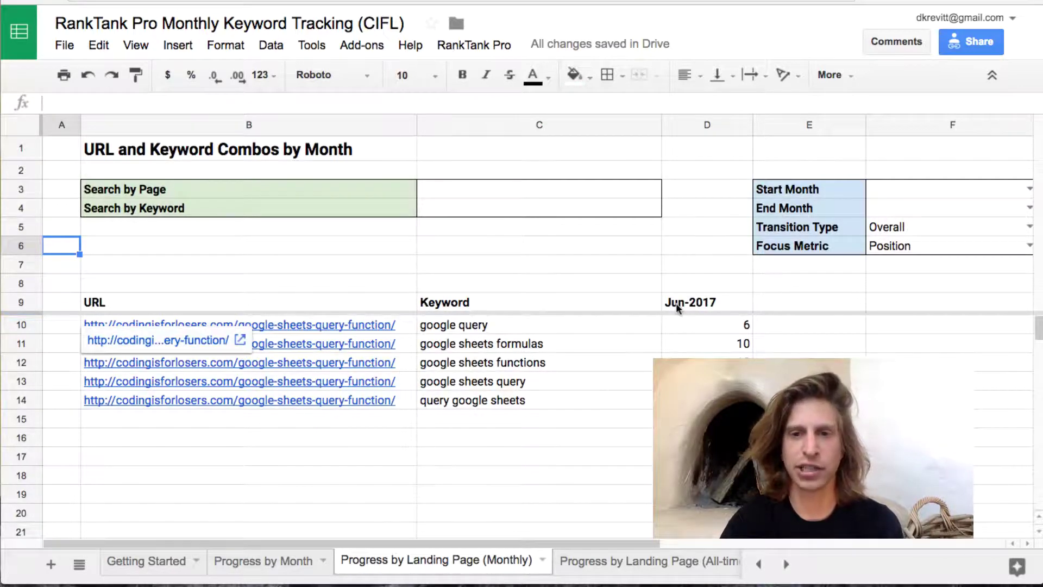
click(467, 47)
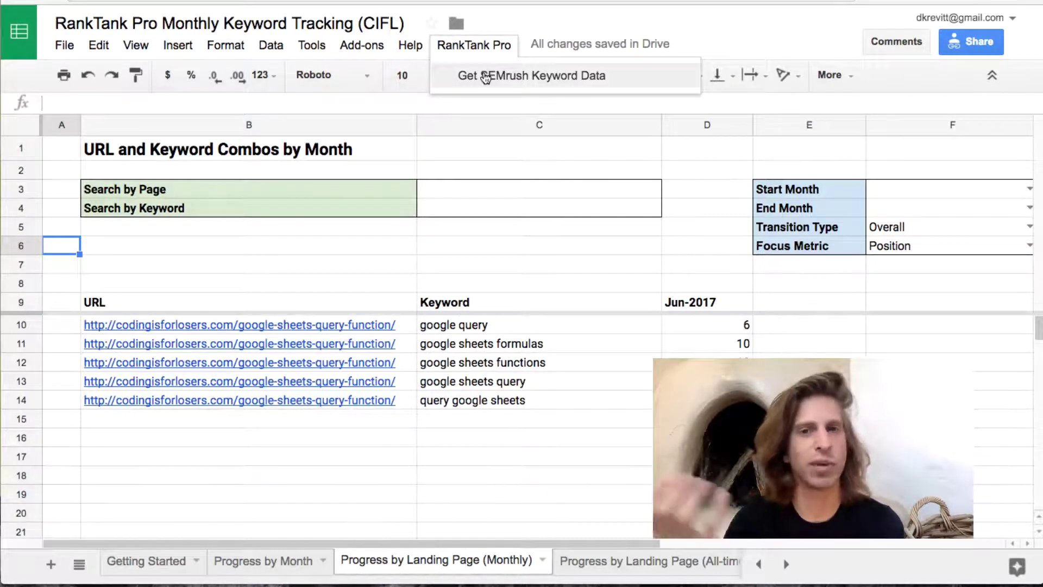
click(579, 26)
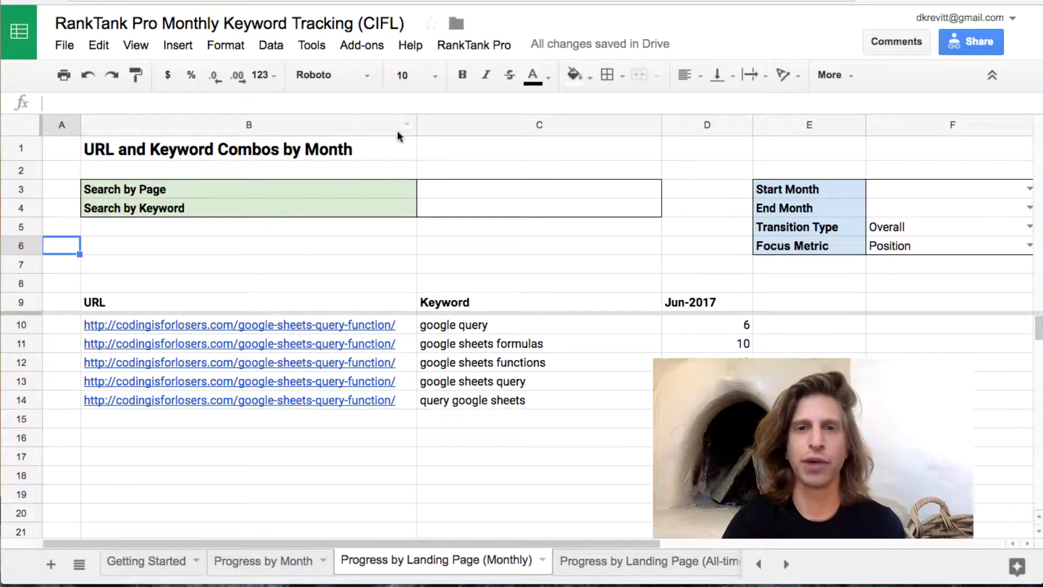
Go to Getting Started and scroll back to the top of the setup instructions.
click(172, 565)
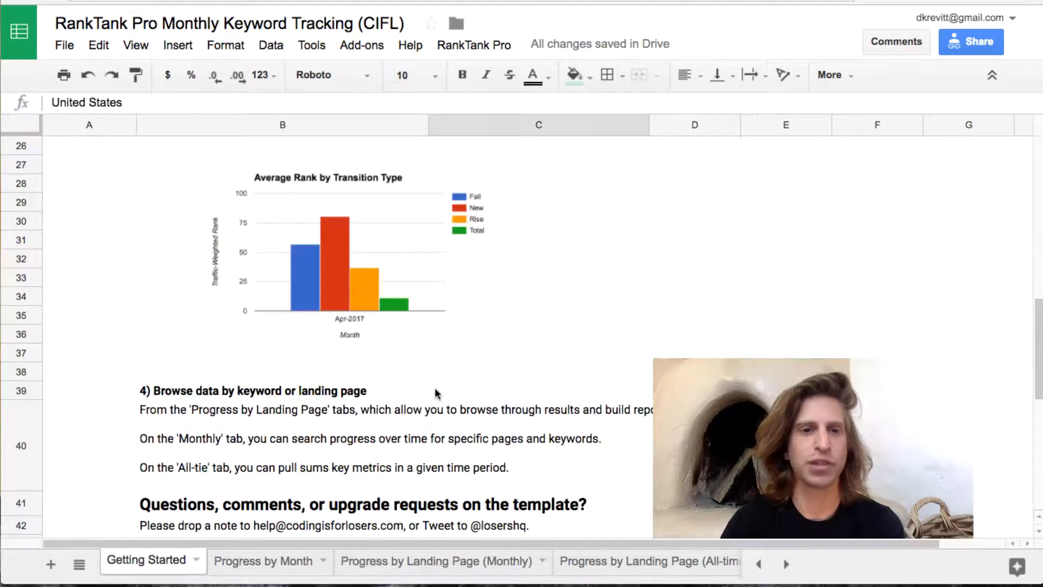
scroll(435, 387, down, 3)
scroll(436, 389, up, 10)
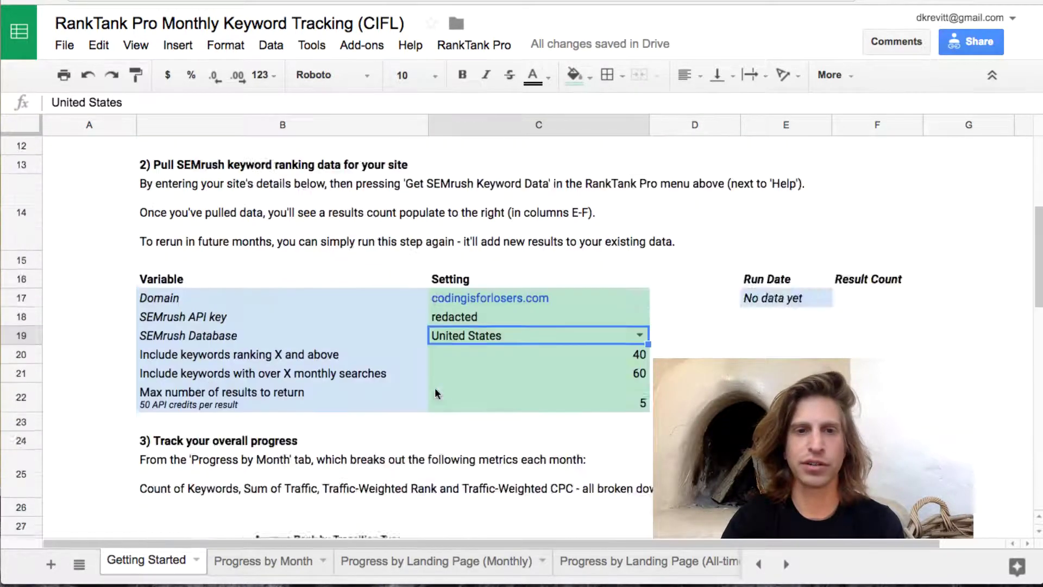